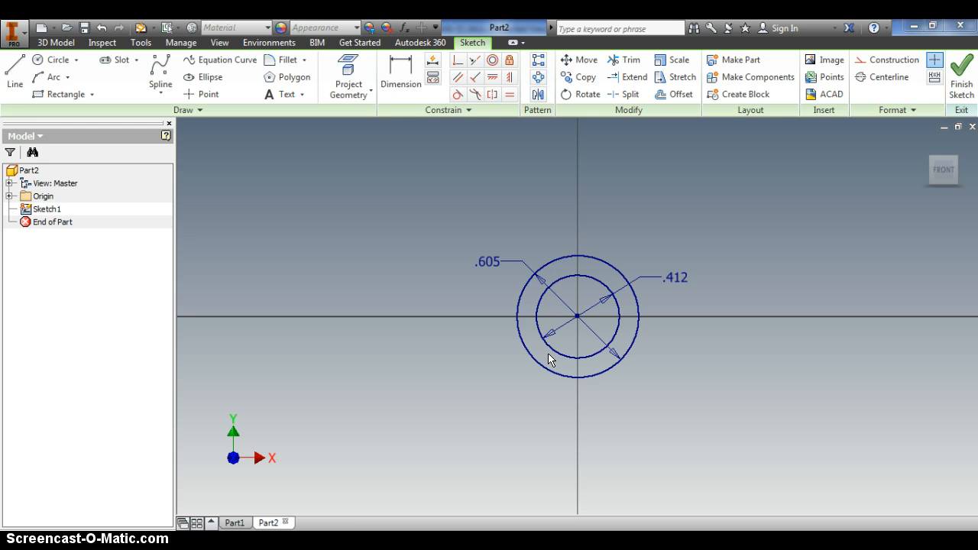
pyautogui.click(547, 348)
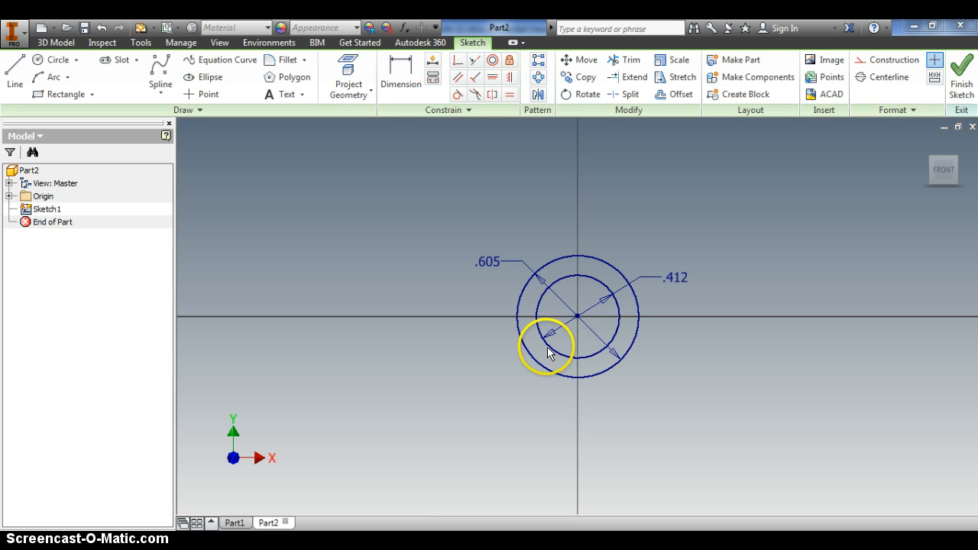
pyautogui.click(492, 317)
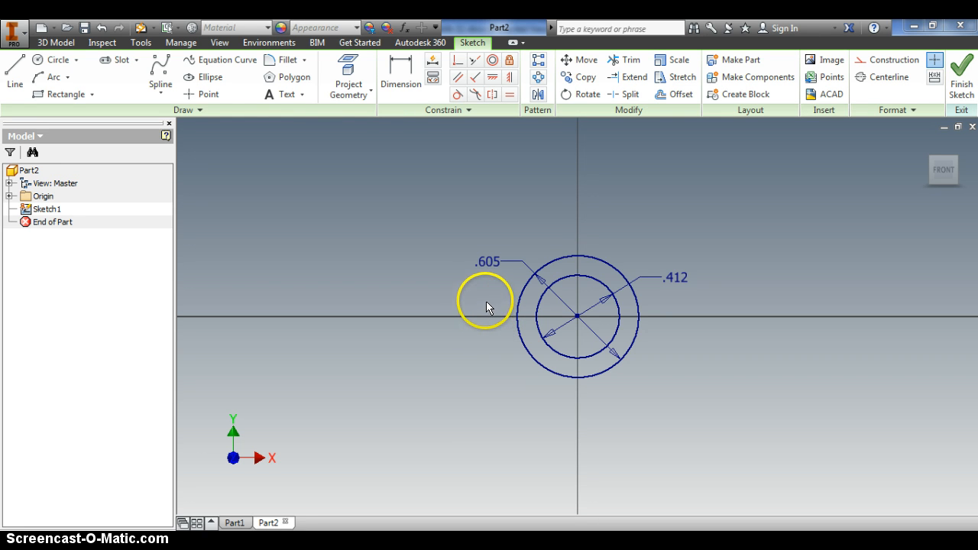
# Draw an inscribed five-sided polygon centred on the circles' centre, with its vertices on the .605 circle and a level top edge.
pyautogui.click(288, 79)
pyautogui.click(251, 153)
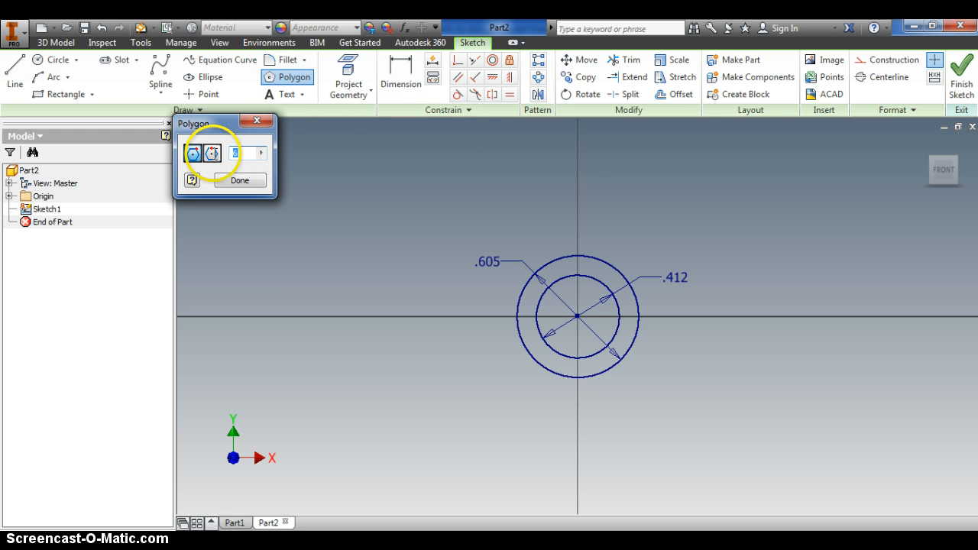
pyautogui.write('5')
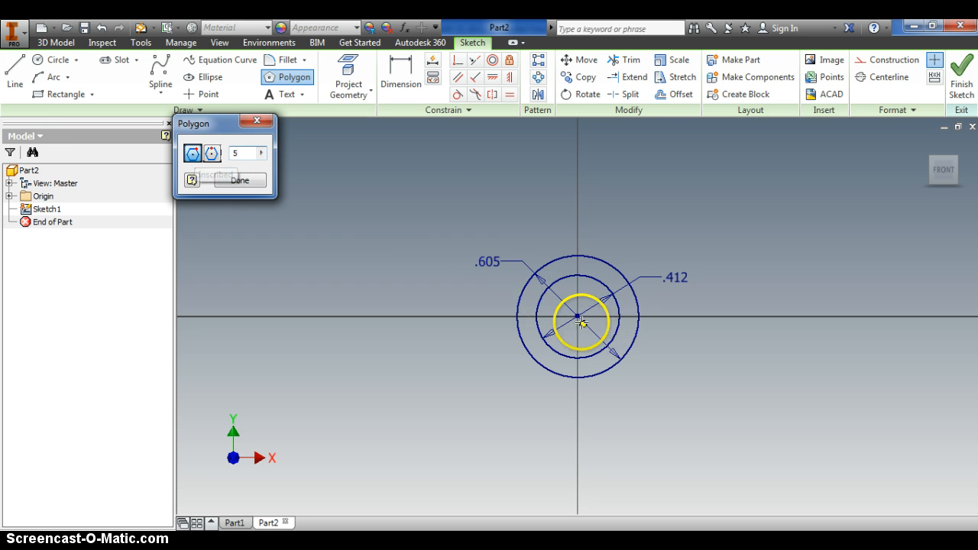
pyautogui.click(537, 273)
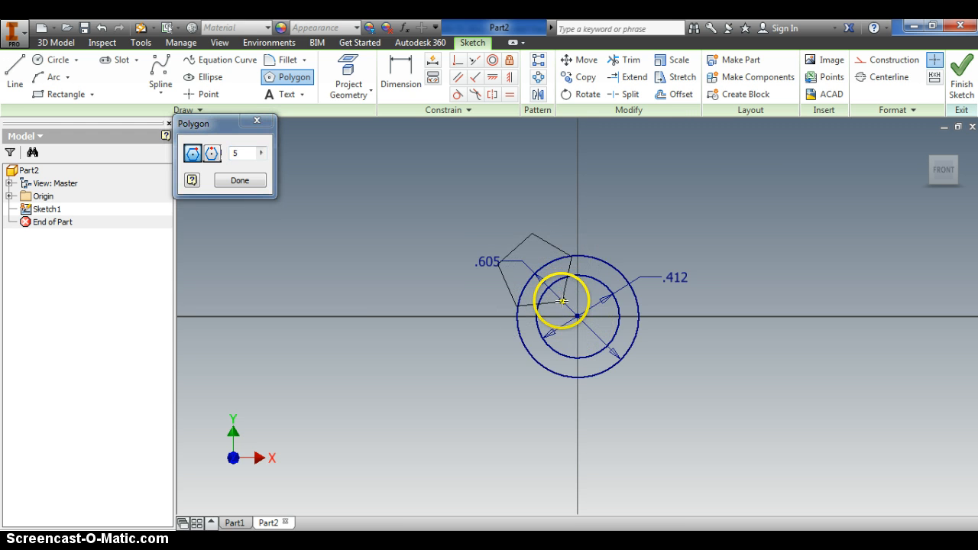
pyautogui.press('Escape')
pyautogui.click(288, 78)
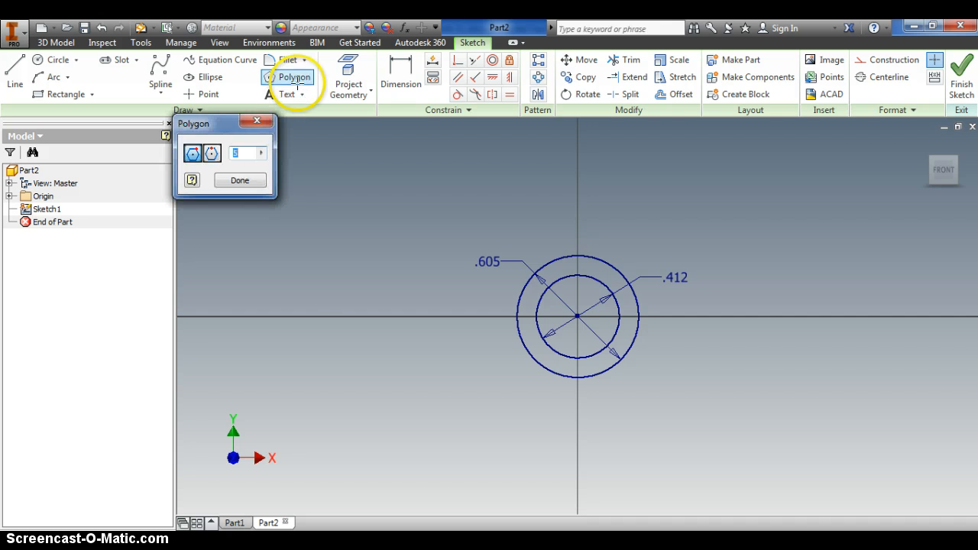
pyautogui.click(578, 316)
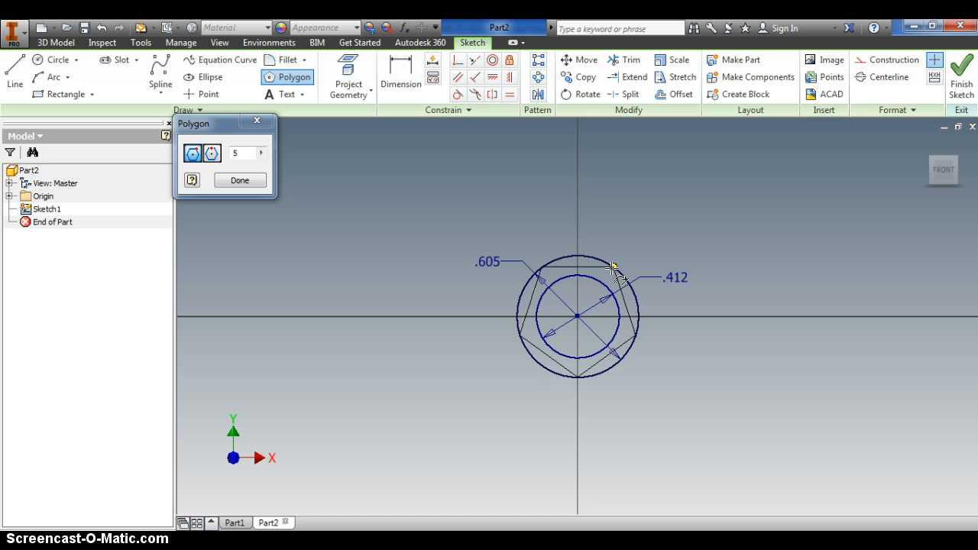
pyautogui.click(614, 266)
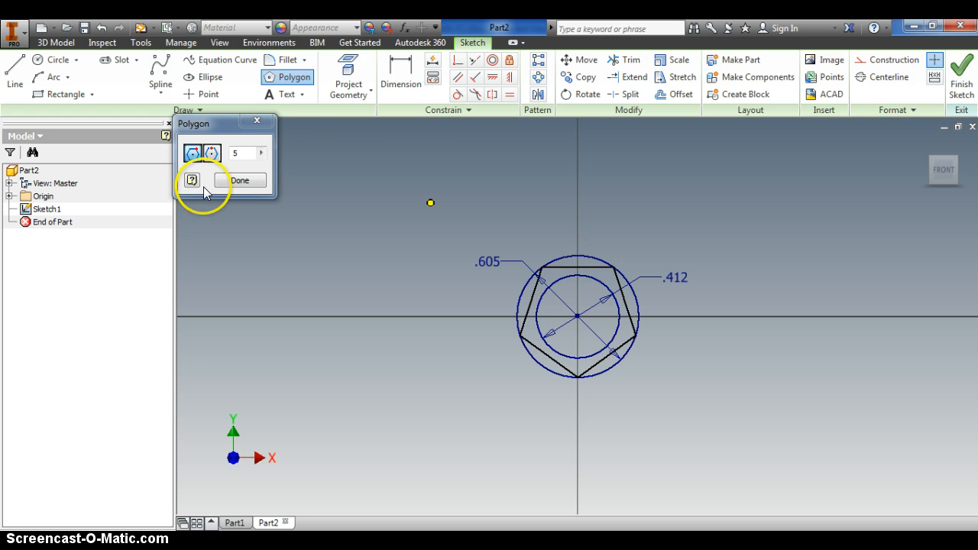
pyautogui.click(238, 179)
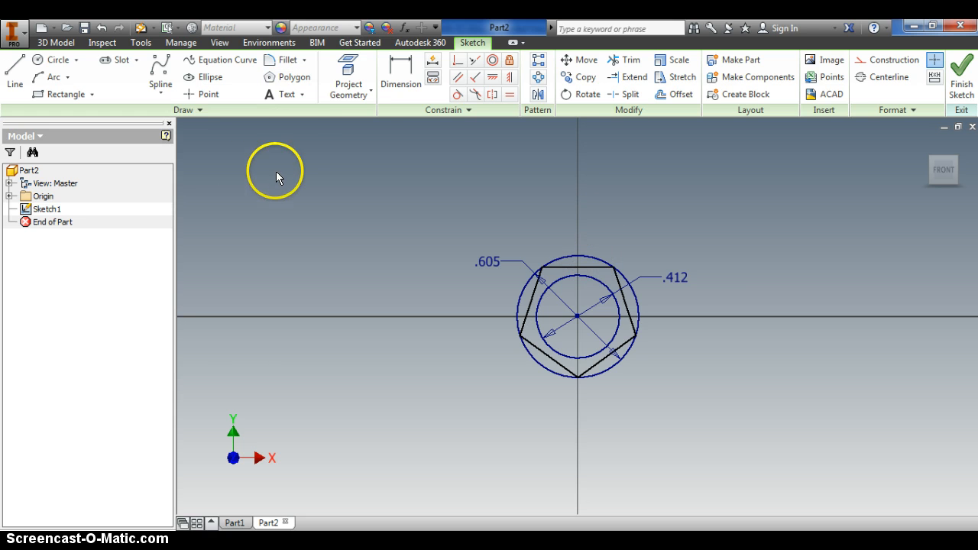
# Constrain the pentagon's top-edge midpoint vertically to its bottom vertex, and convert both circles and the pentagon to construction geometry.
pyautogui.click(510, 78)
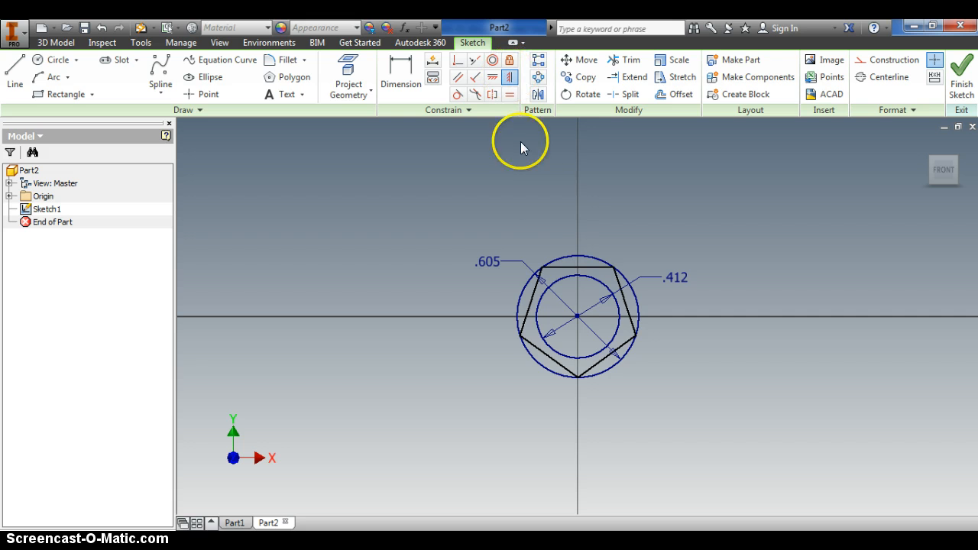
pyautogui.click(576, 266)
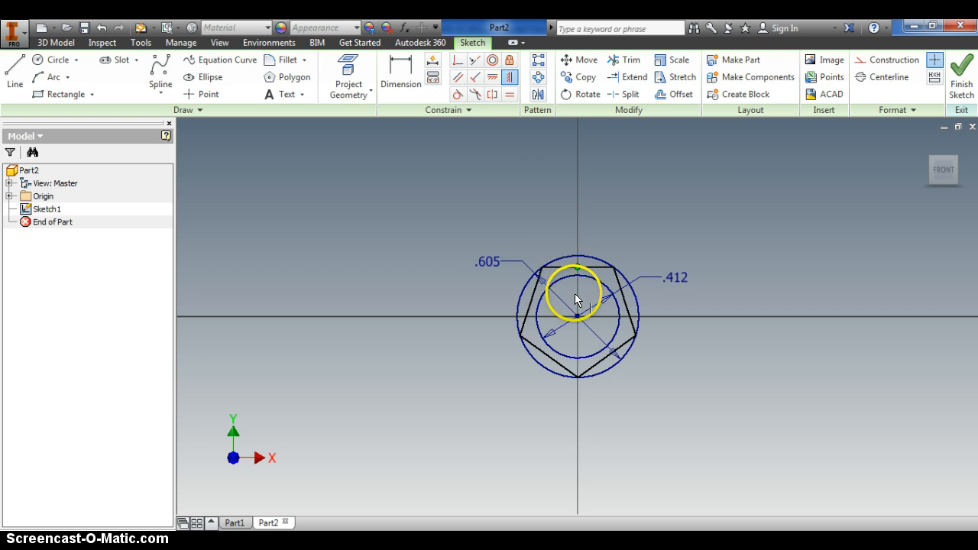
pyautogui.click(577, 378)
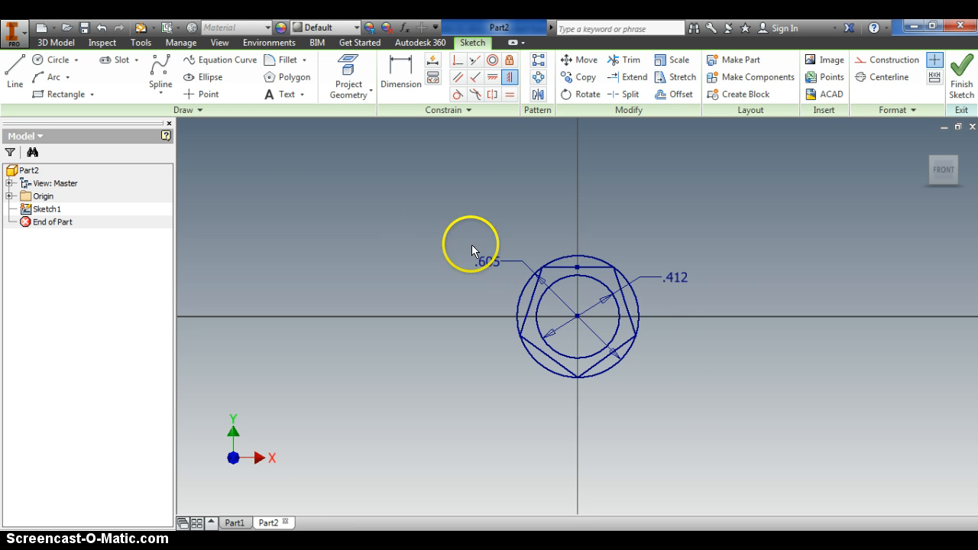
pyautogui.moveTo(430, 216)
pyautogui.mouseDown()
pyautogui.moveTo(670, 368)
pyautogui.moveTo(706, 422)
pyautogui.mouseUp()
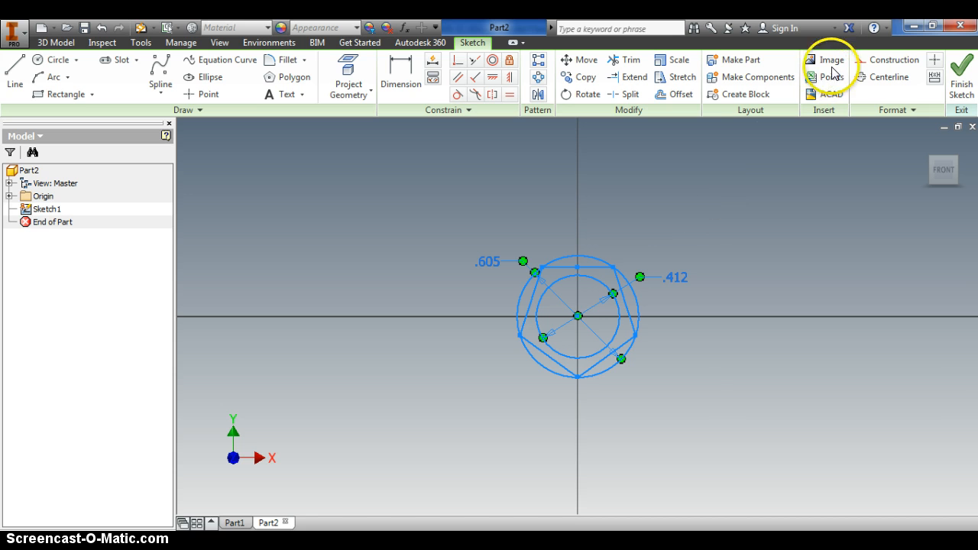
pyautogui.click(891, 59)
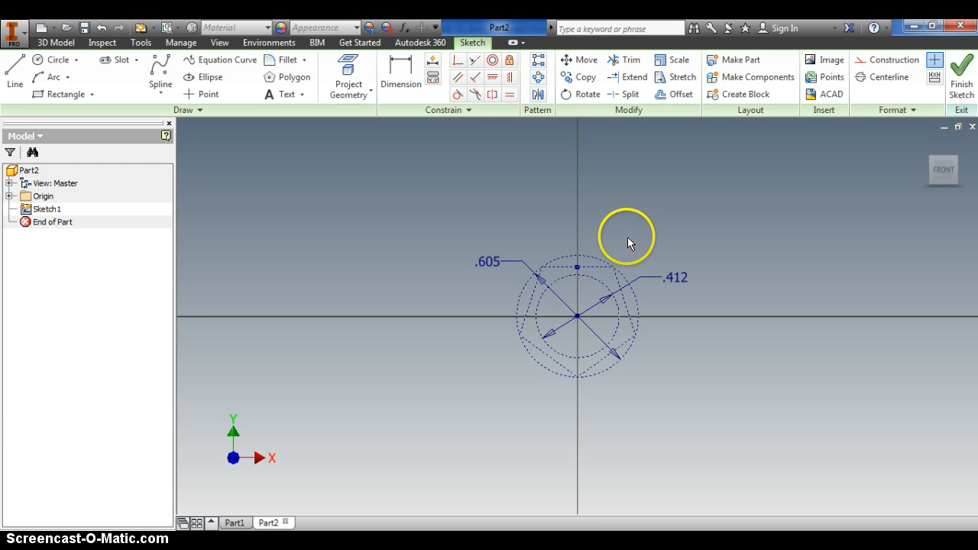
# Draw two solid lines from the pentagon's two upper vertices, meeting at the topmost point of the .412 construction circle.
pyautogui.click(13, 67)
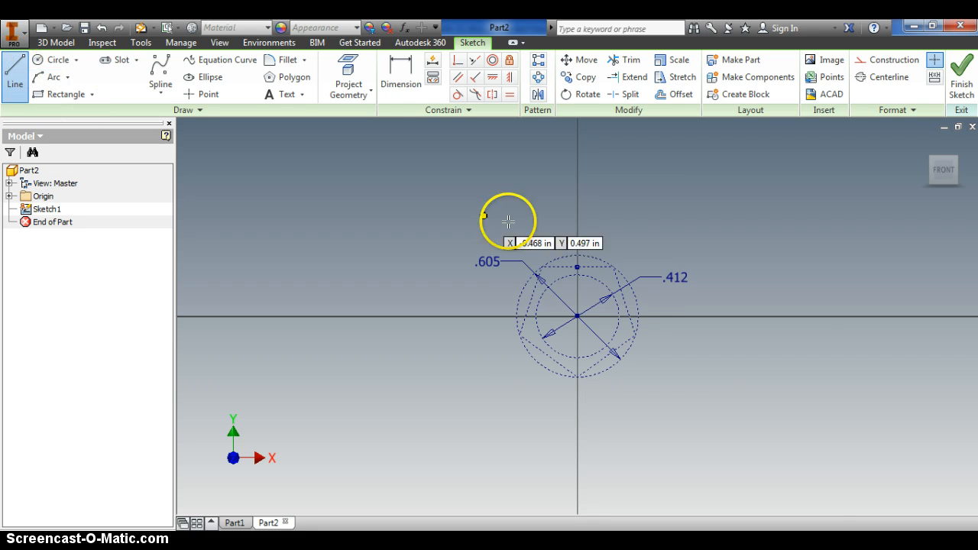
pyautogui.scroll(4, 544, 267)
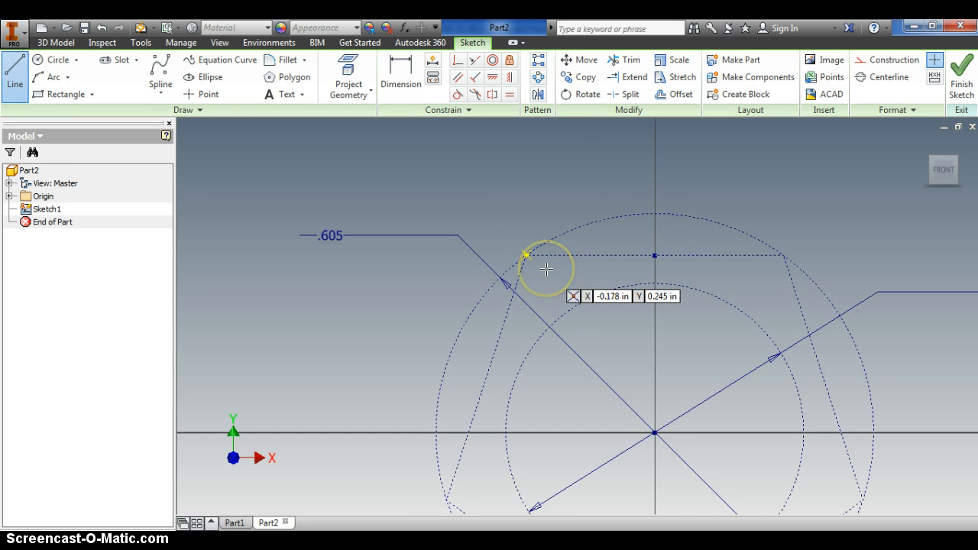
pyautogui.scroll(-2, 546, 267)
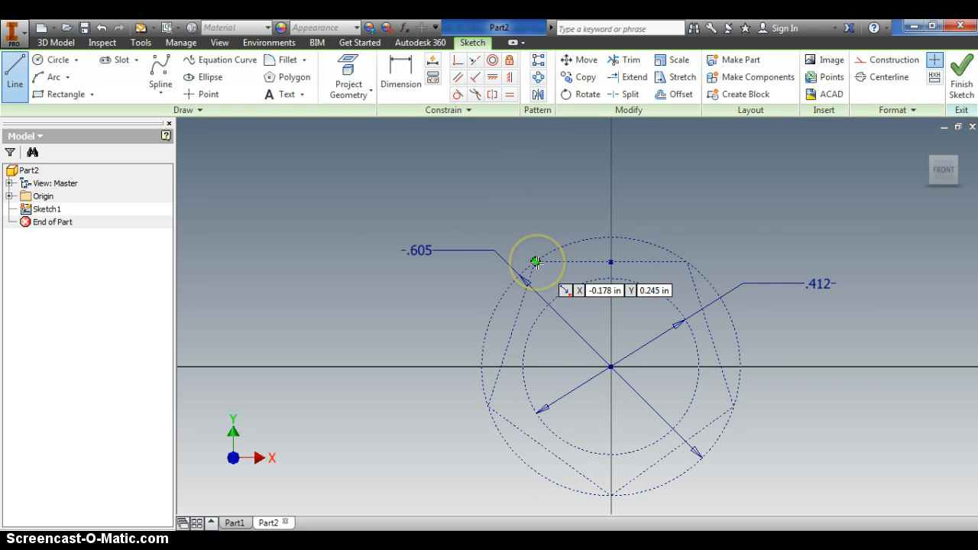
pyautogui.click(537, 262)
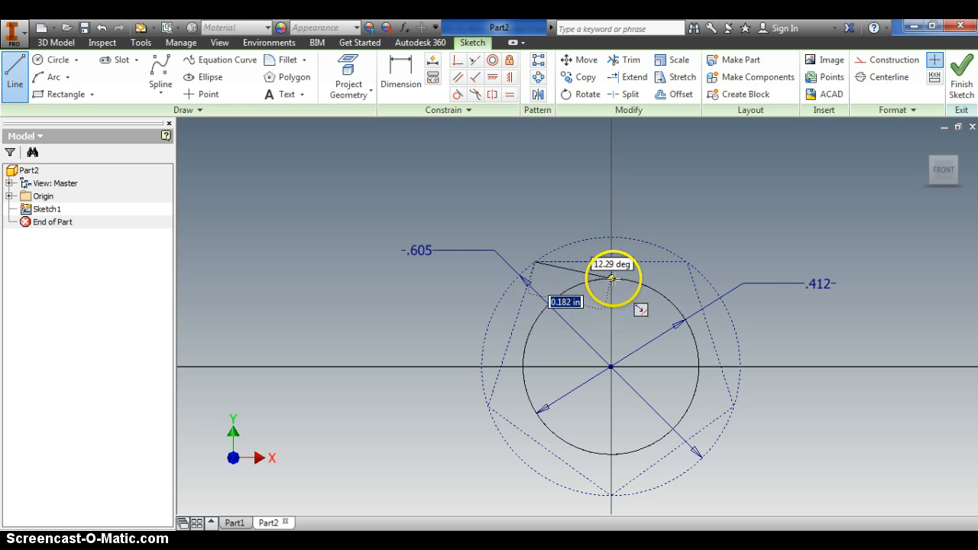
pyautogui.click(611, 279)
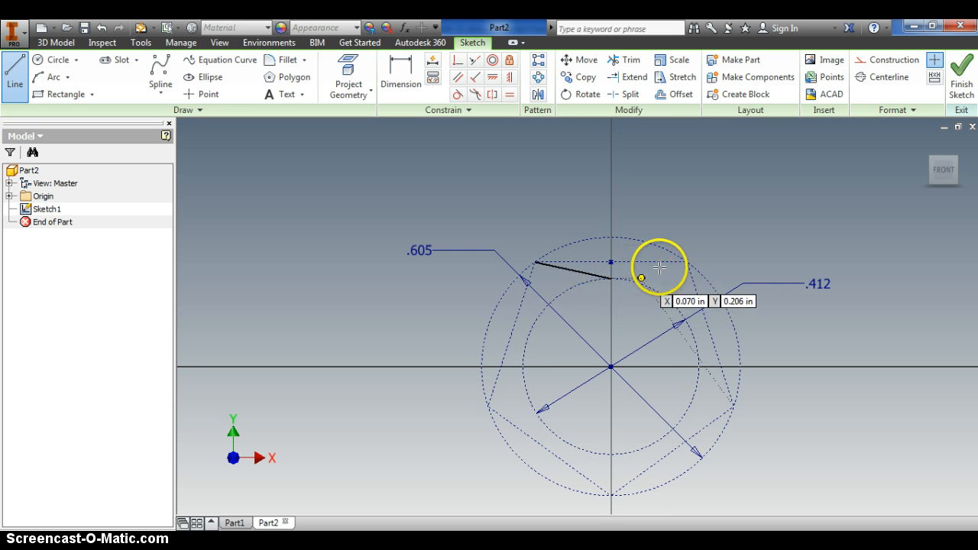
pyautogui.click(688, 262)
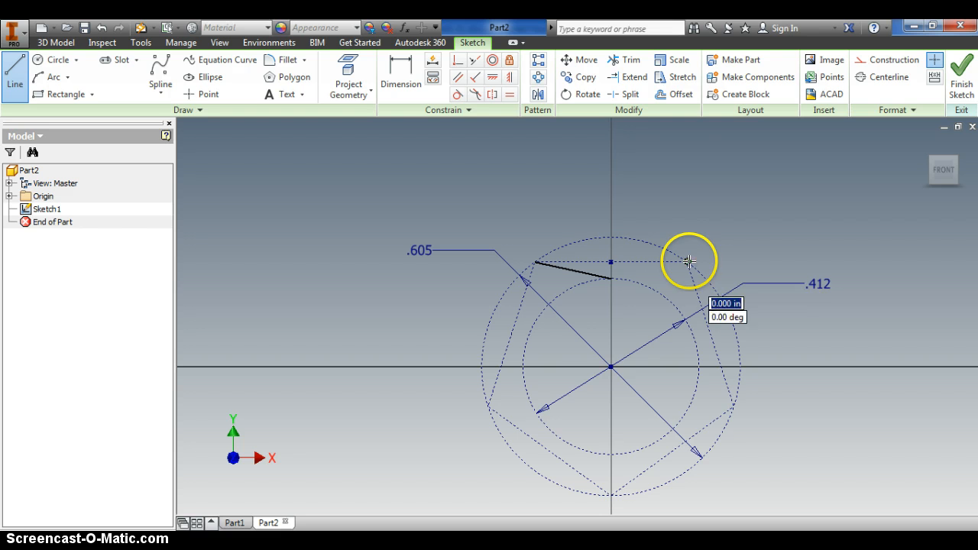
pyautogui.click(611, 279)
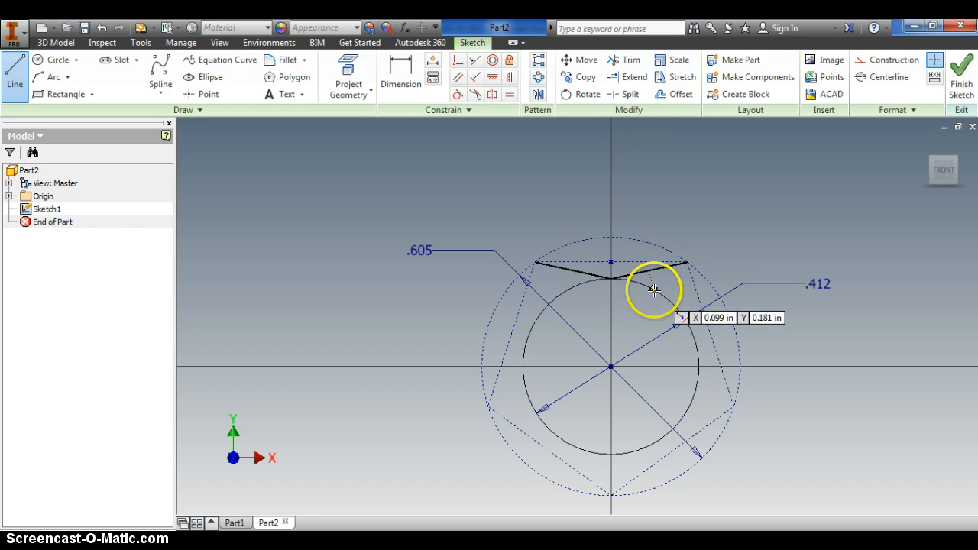
# Draw line pairs along the pentagon's two right-hand sides, each pair joining adjacent vertices through a point on the .412 circle.
pyautogui.click(687, 262)
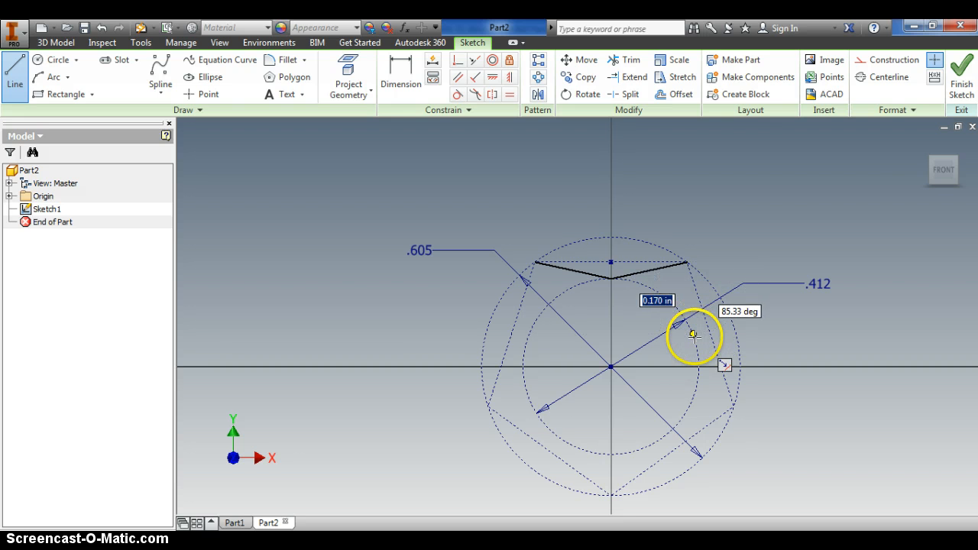
pyautogui.click(693, 332)
pyautogui.click(734, 405)
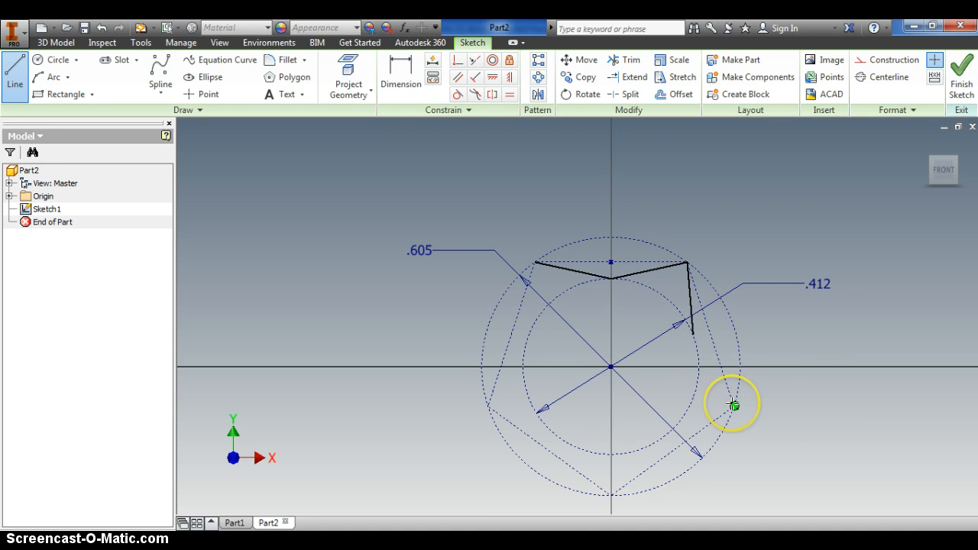
pyautogui.click(693, 333)
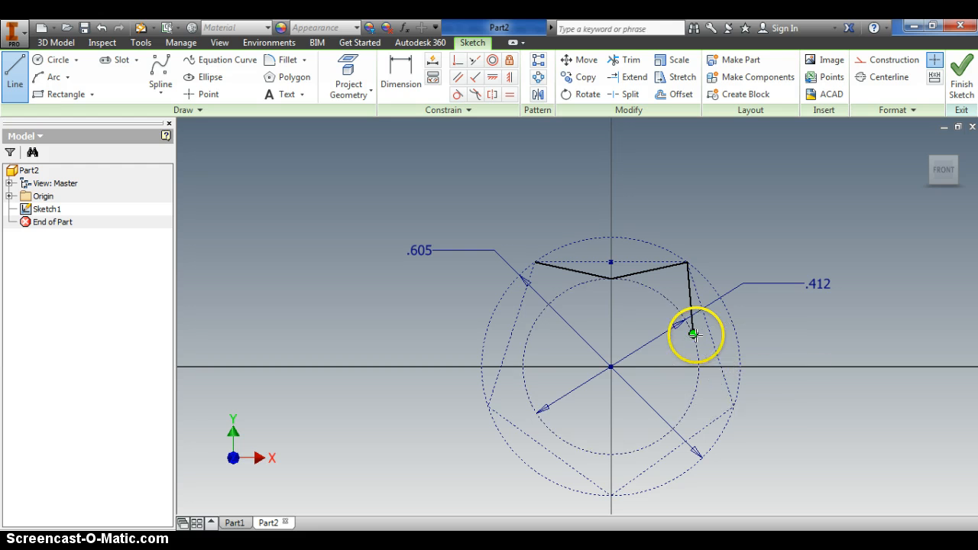
pyautogui.click(734, 405)
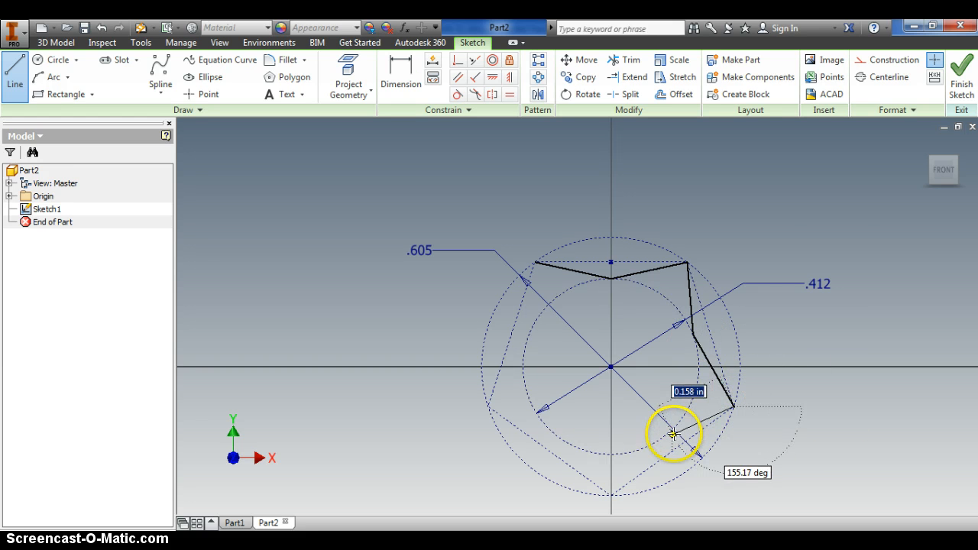
pyautogui.click(673, 429)
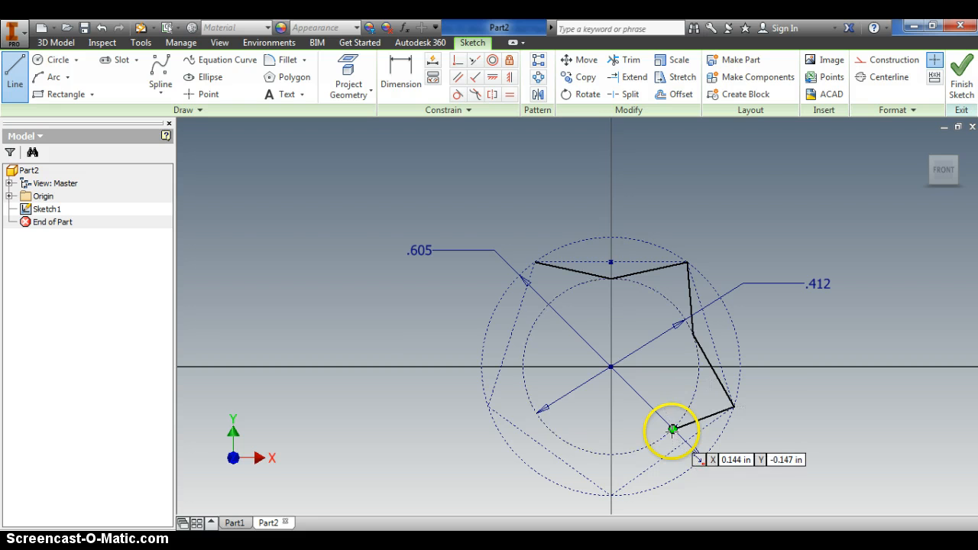
pyautogui.click(612, 495)
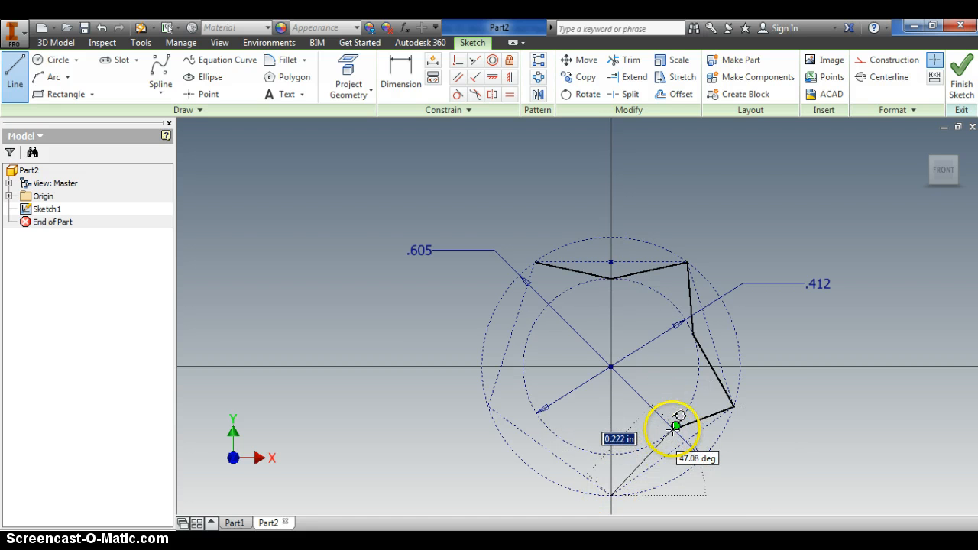
pyautogui.click(673, 430)
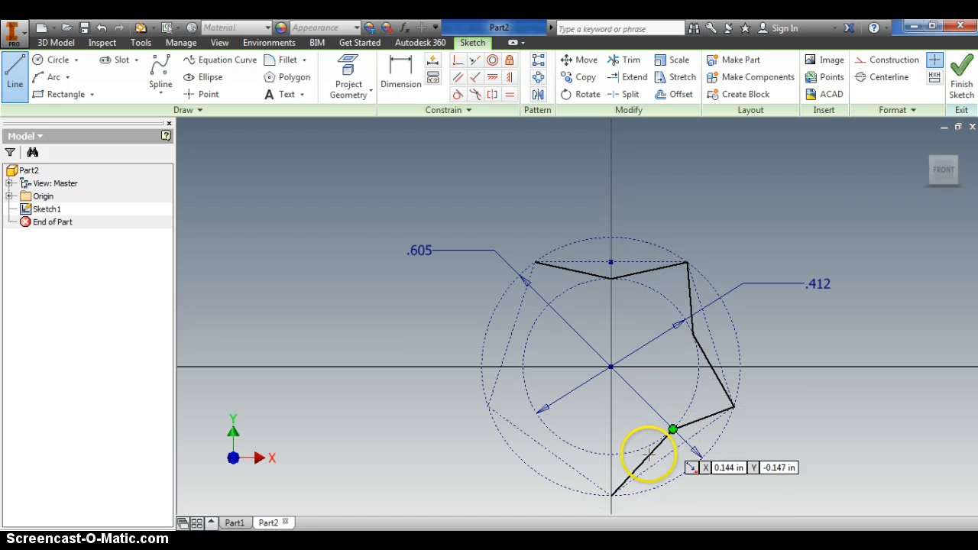
# Close the star outline with line pairs along the pentagon's two left-hand sides, each meeting on the .412 circle, and end the Line command.
pyautogui.click(611, 495)
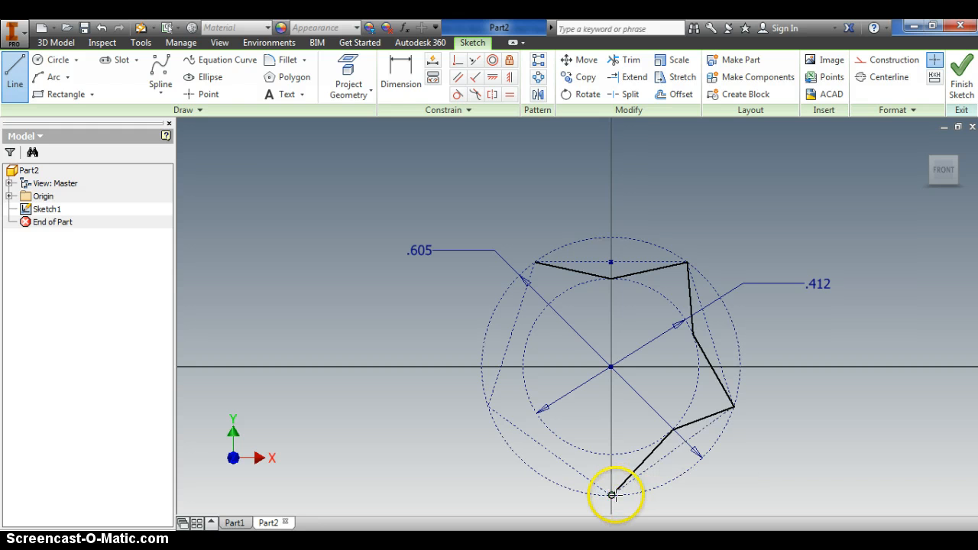
pyautogui.click(559, 436)
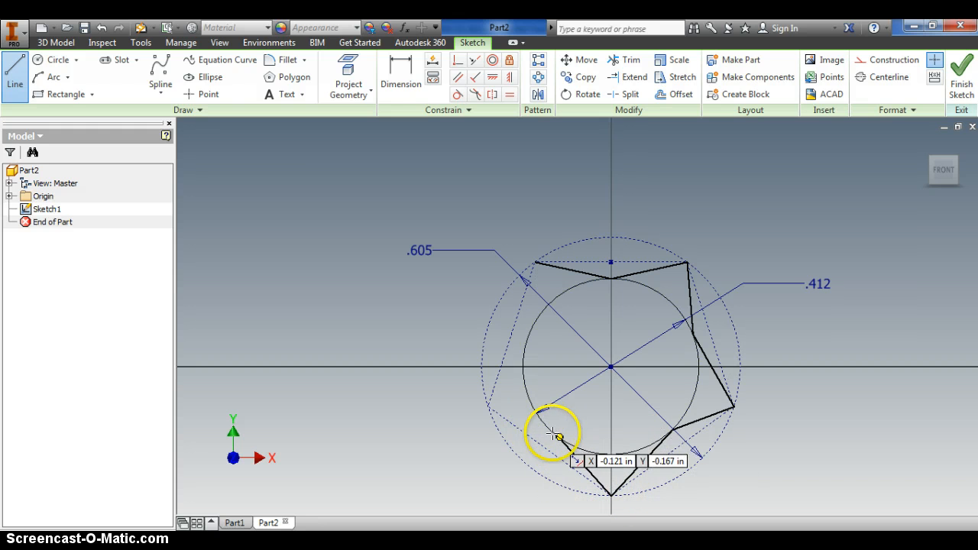
pyautogui.click(558, 436)
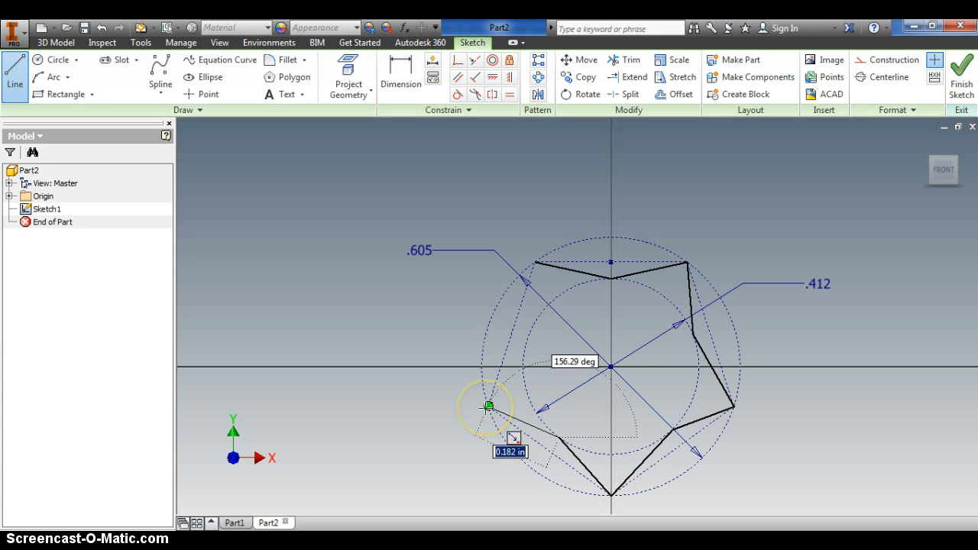
pyautogui.click(489, 406)
pyautogui.click(489, 406)
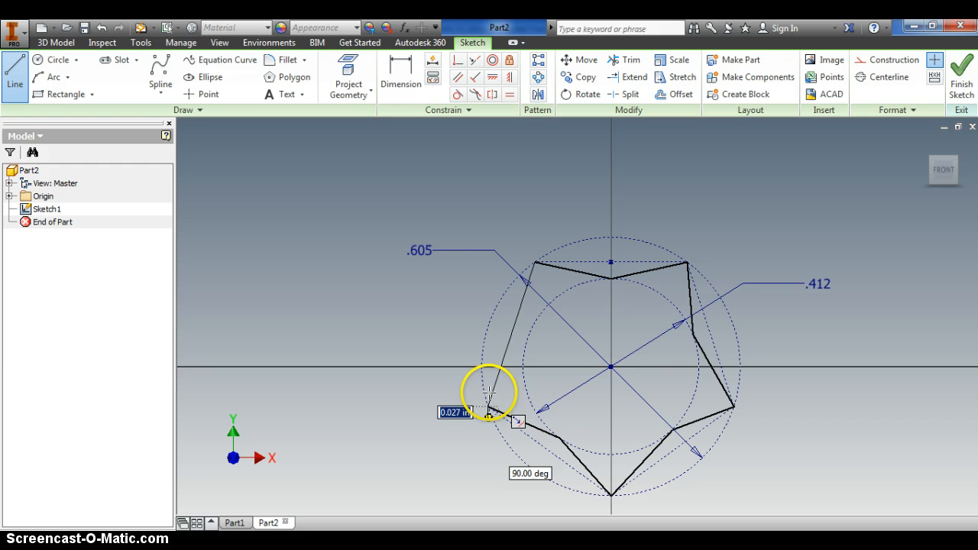
pyautogui.click(523, 355)
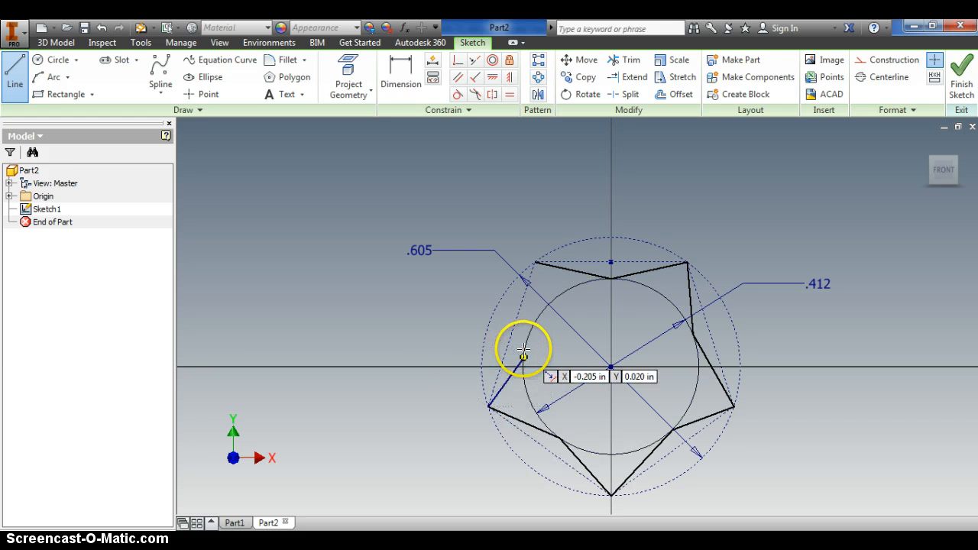
pyautogui.click(534, 263)
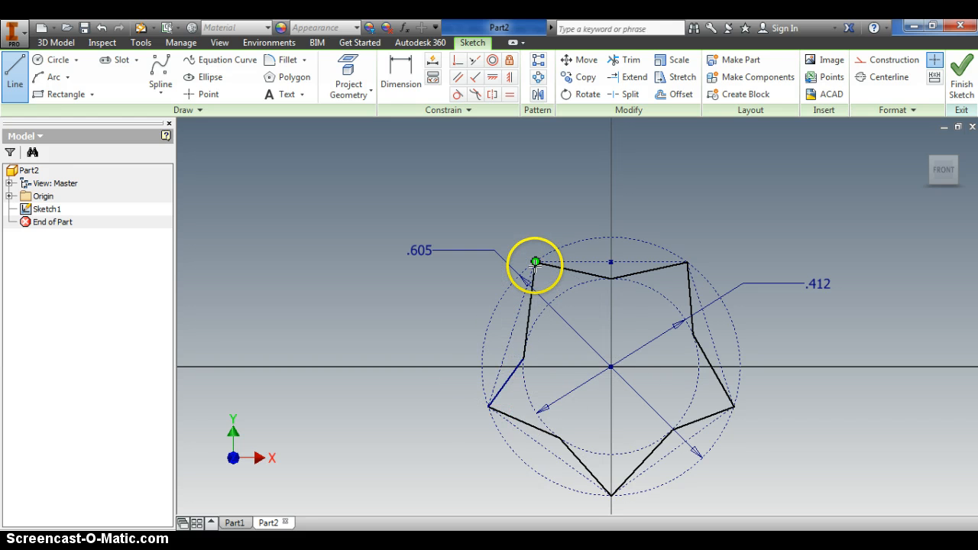
pyautogui.rightClick(447, 178)
pyautogui.click(494, 174)
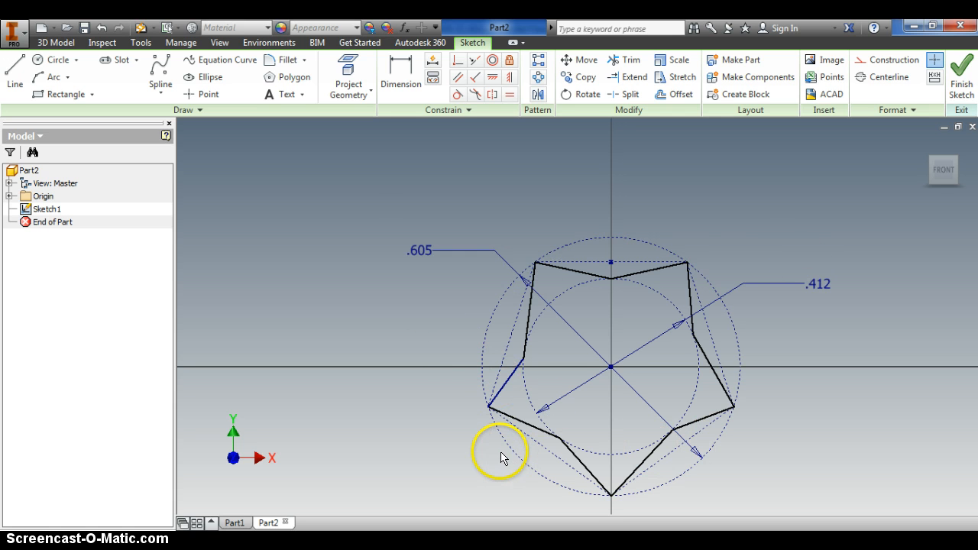
# Apply Equal constraints to the star's two top edges and the adjoining upper-right edge, and try the same on the right-hand notch's edges.
pyautogui.click(509, 95)
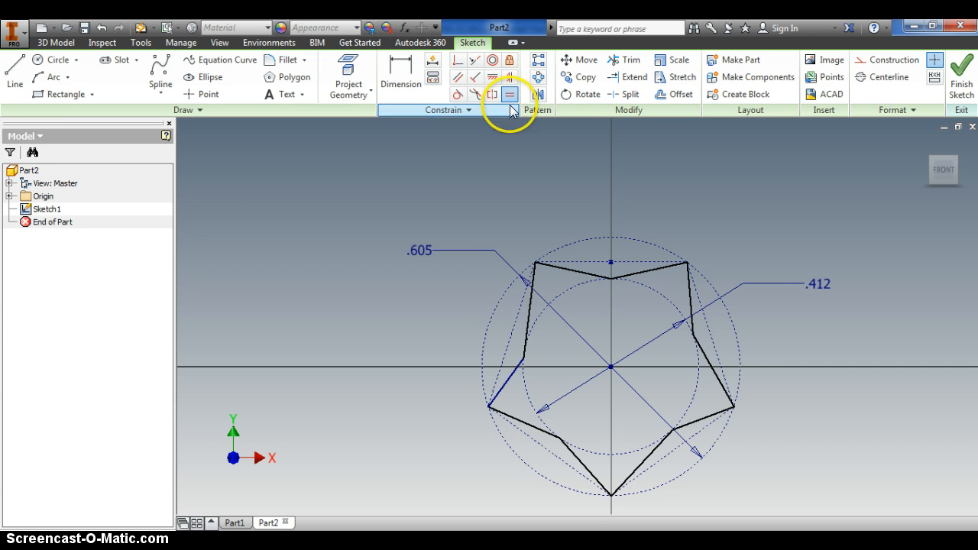
pyautogui.click(588, 274)
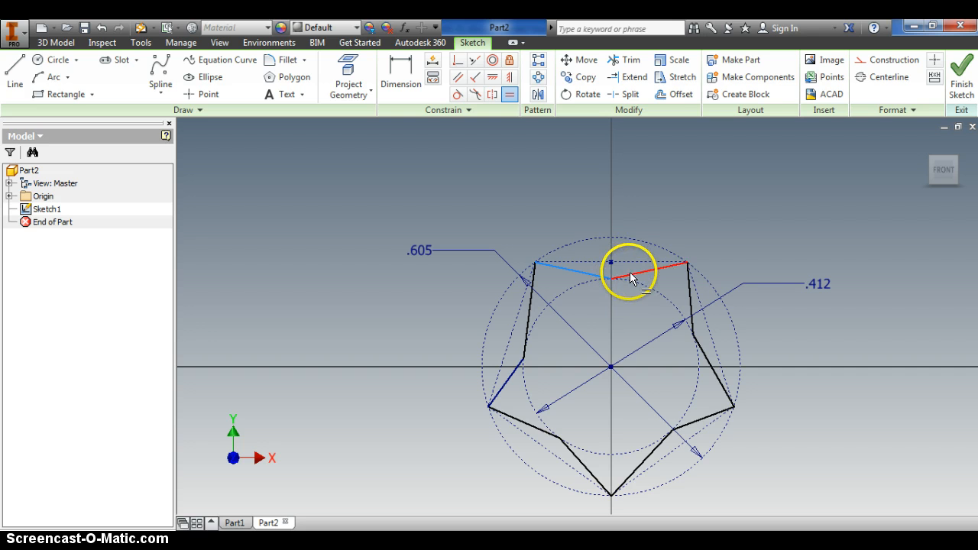
pyautogui.click(639, 272)
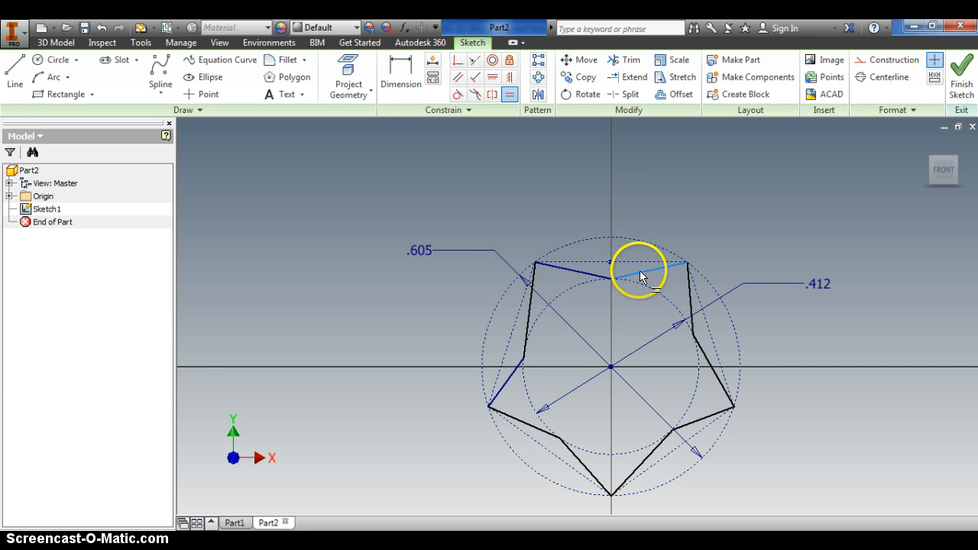
pyautogui.click(689, 291)
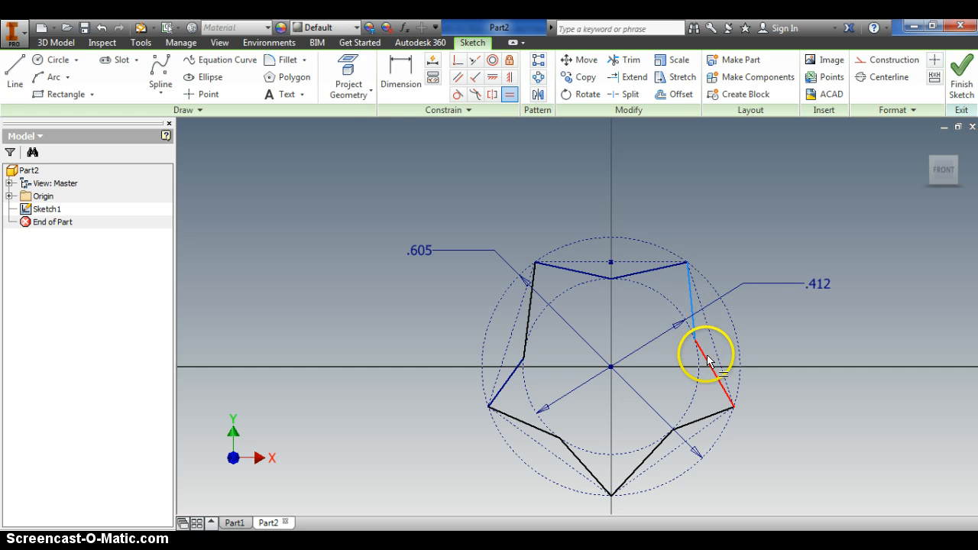
pyautogui.click(703, 353)
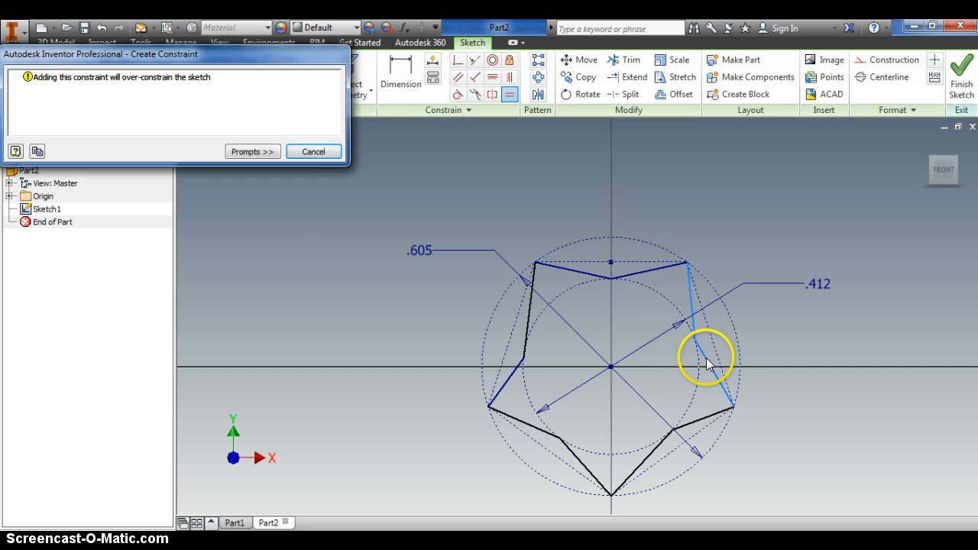
pyautogui.click(319, 152)
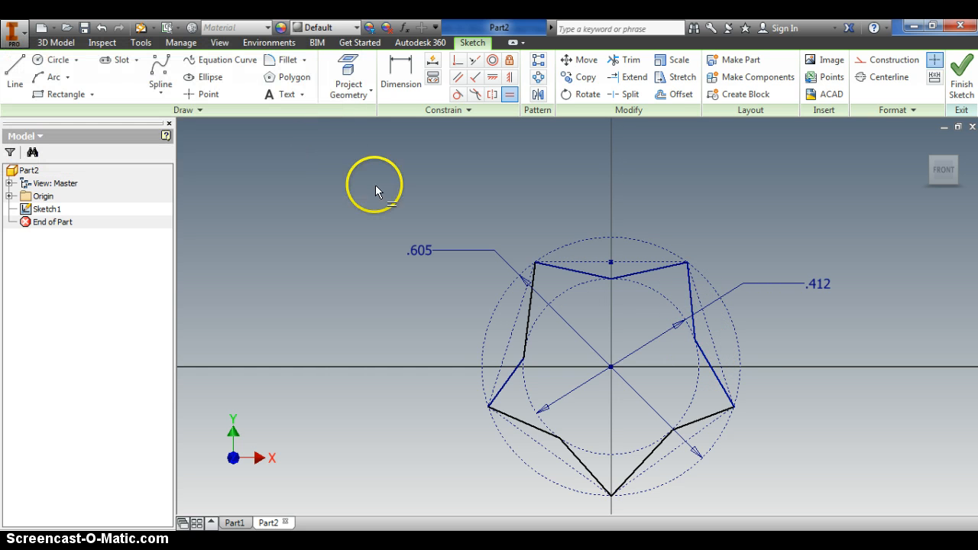
# Apply Equal constraints to adjacent star edges from the lower-right tip around to the bottom tip, and try the same on the lower-left notch.
pyautogui.click(704, 359)
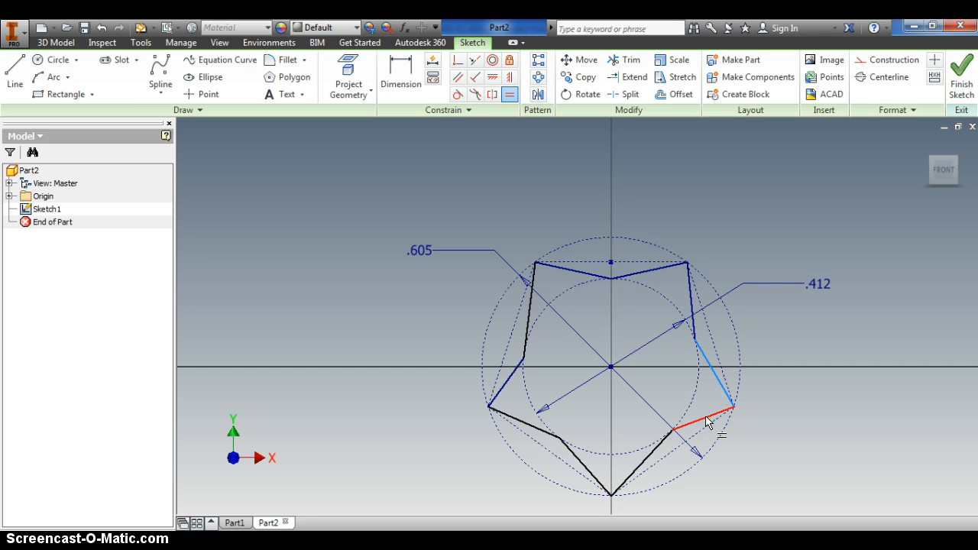
pyautogui.click(706, 421)
pyautogui.click(700, 416)
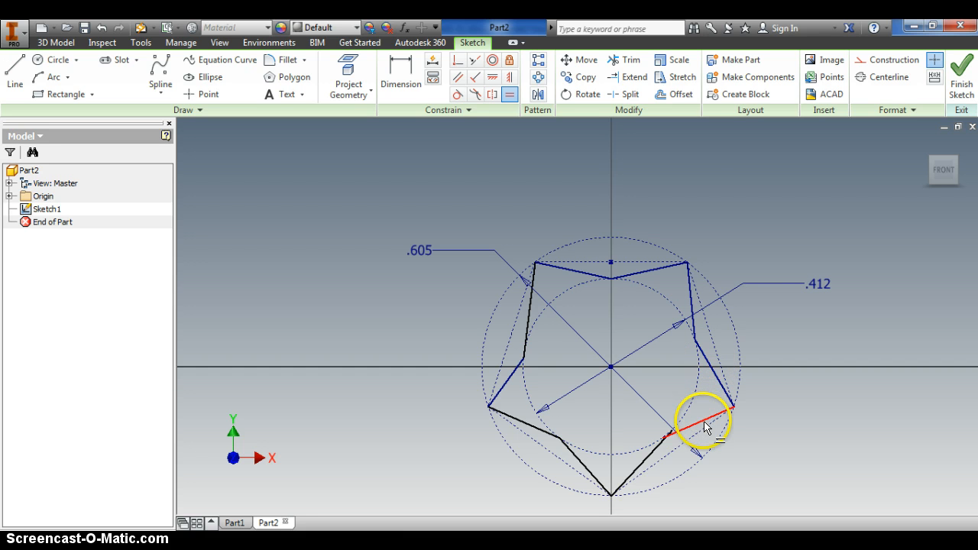
pyautogui.click(654, 454)
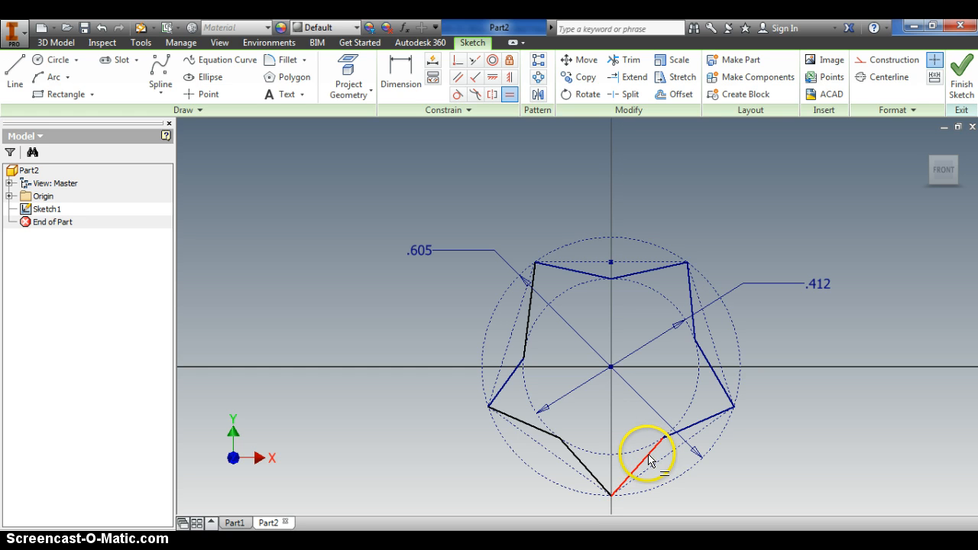
pyautogui.click(648, 461)
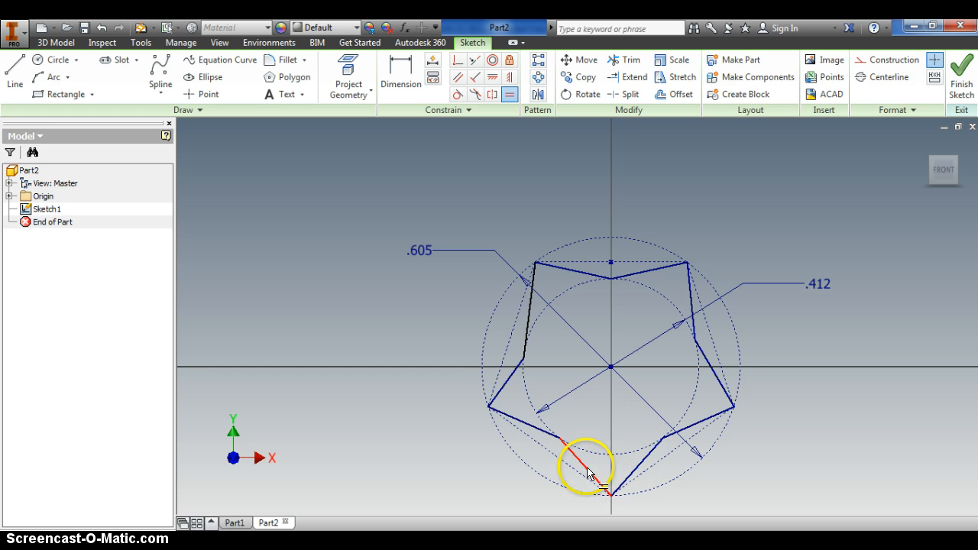
pyautogui.click(588, 474)
pyautogui.click(541, 432)
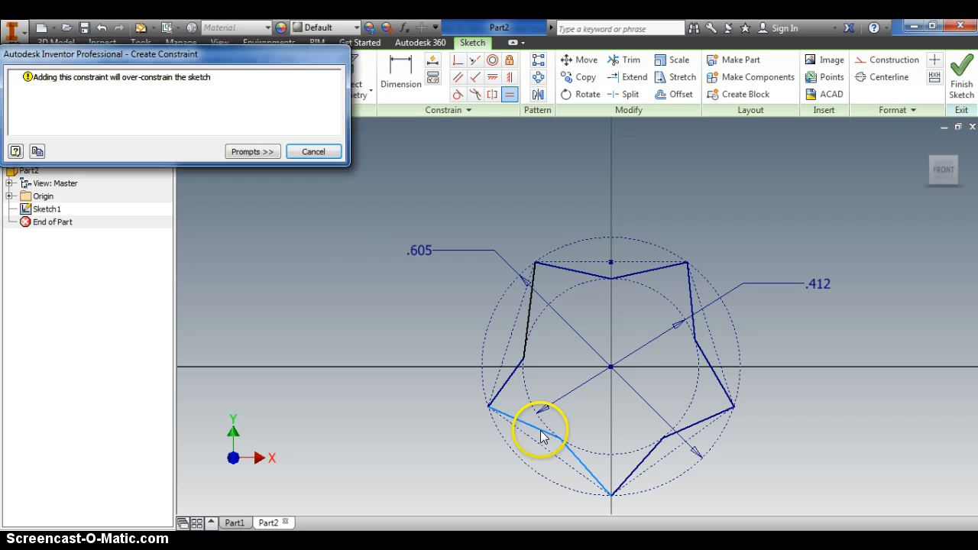
pyautogui.click(313, 152)
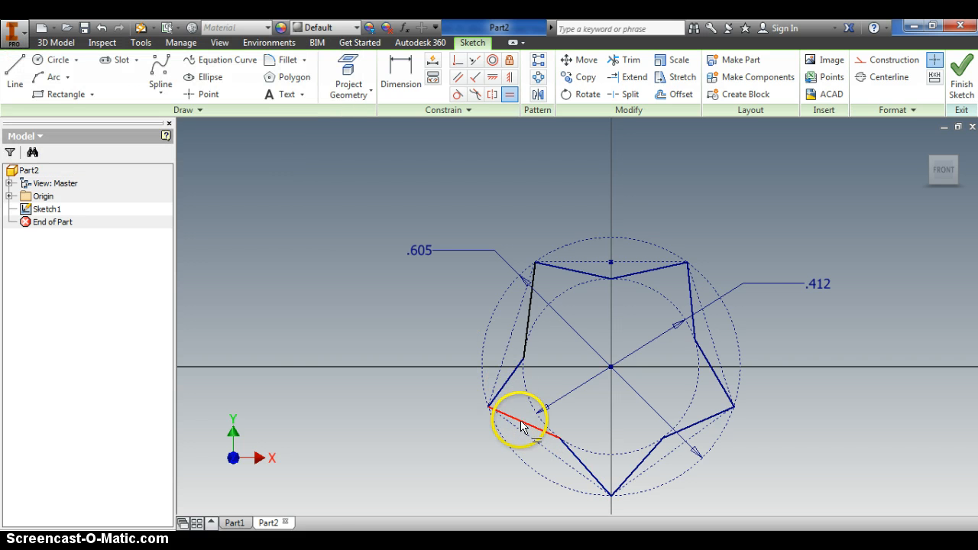
# Try to make the edges at the lower-left tip and the left-hand notch equal in length.
pyautogui.click(513, 414)
pyautogui.click(502, 388)
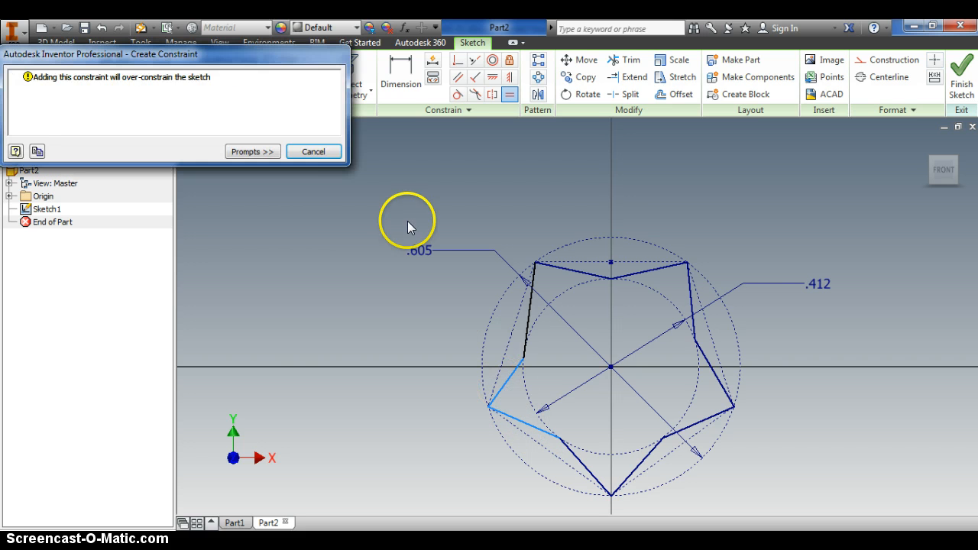
pyautogui.click(327, 156)
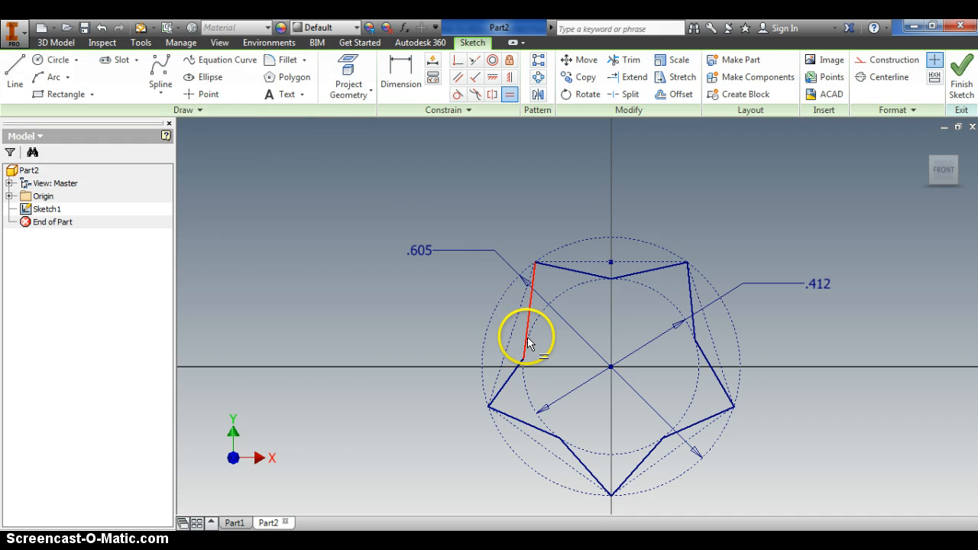
pyautogui.click(528, 339)
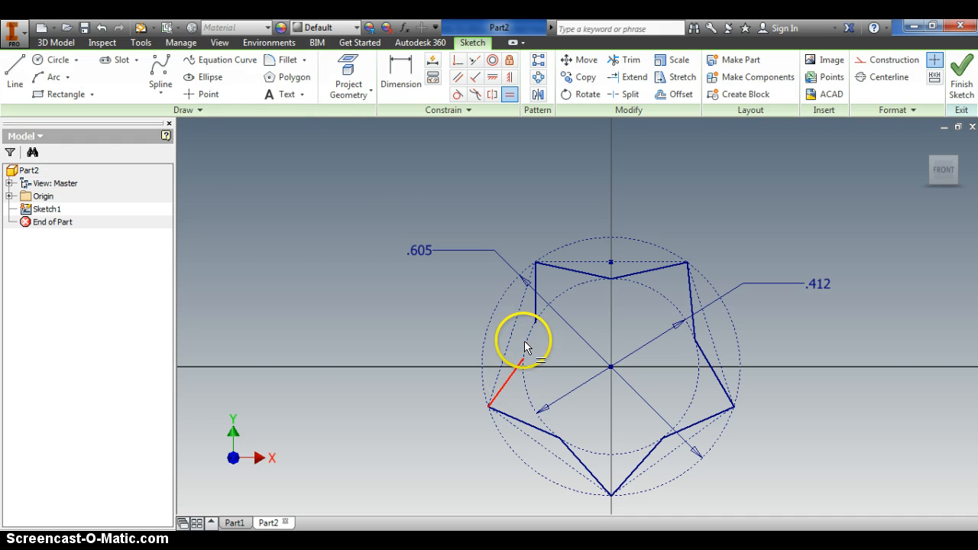
pyautogui.click(509, 376)
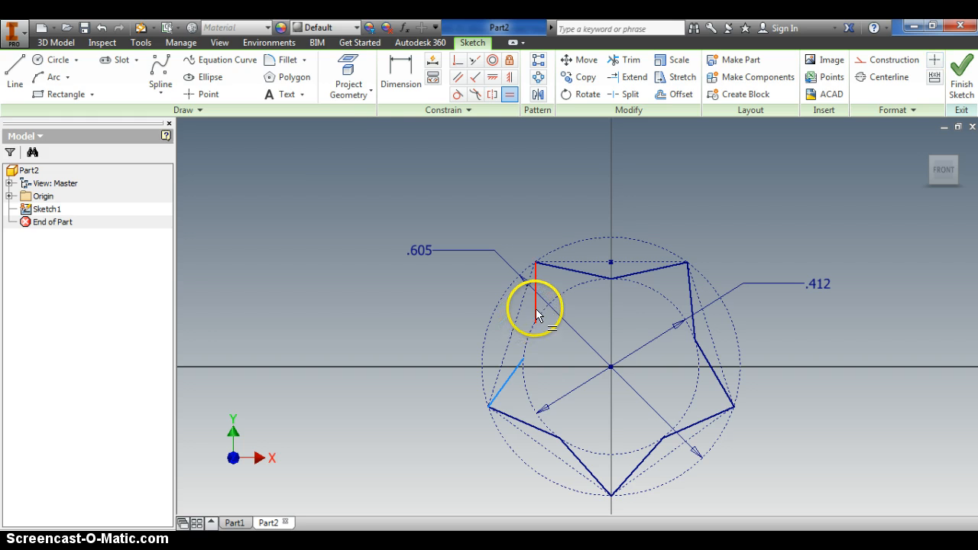
pyautogui.click(535, 304)
pyautogui.click(312, 151)
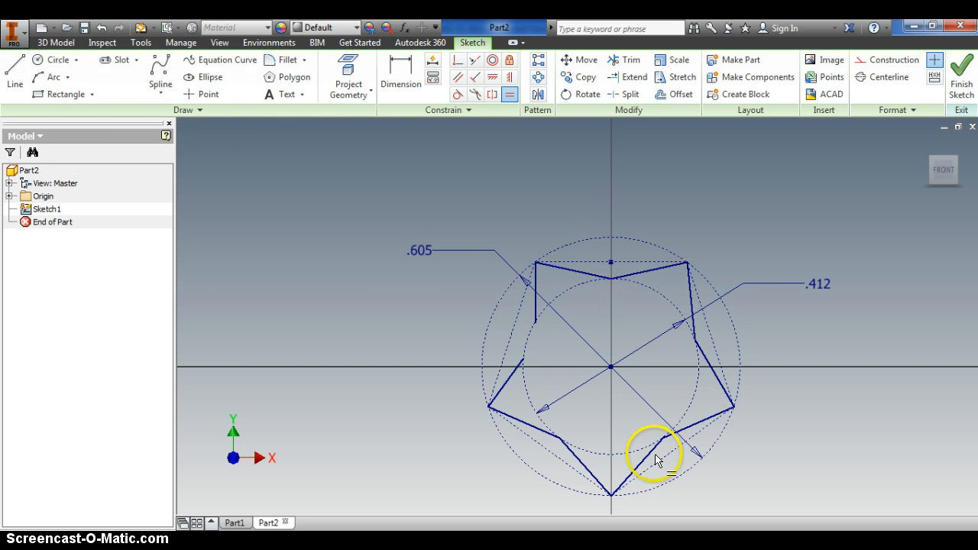
# End the Equal constraint command and delete the two star edges of the left-hand notch.
pyautogui.rightClick(537, 304)
pyautogui.click(478, 294)
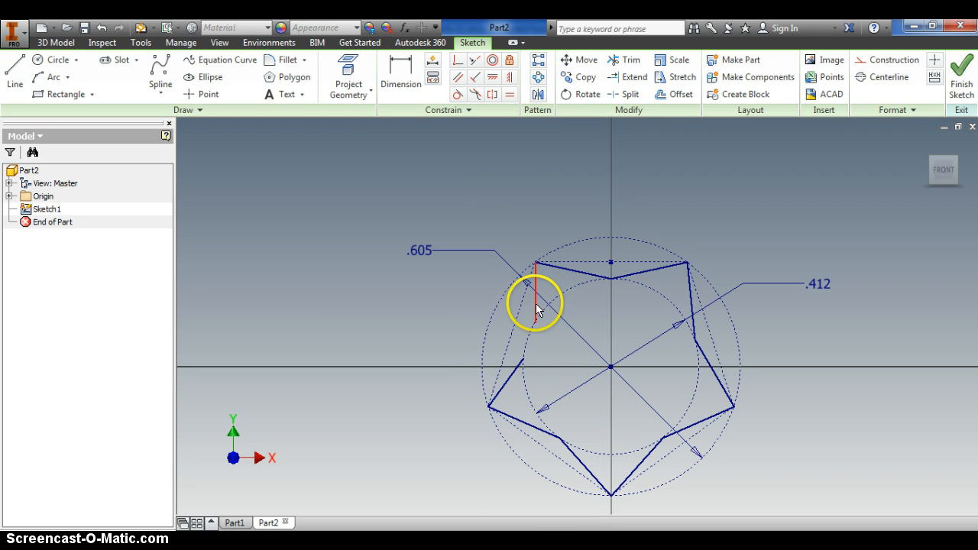
pyautogui.press('Delete')
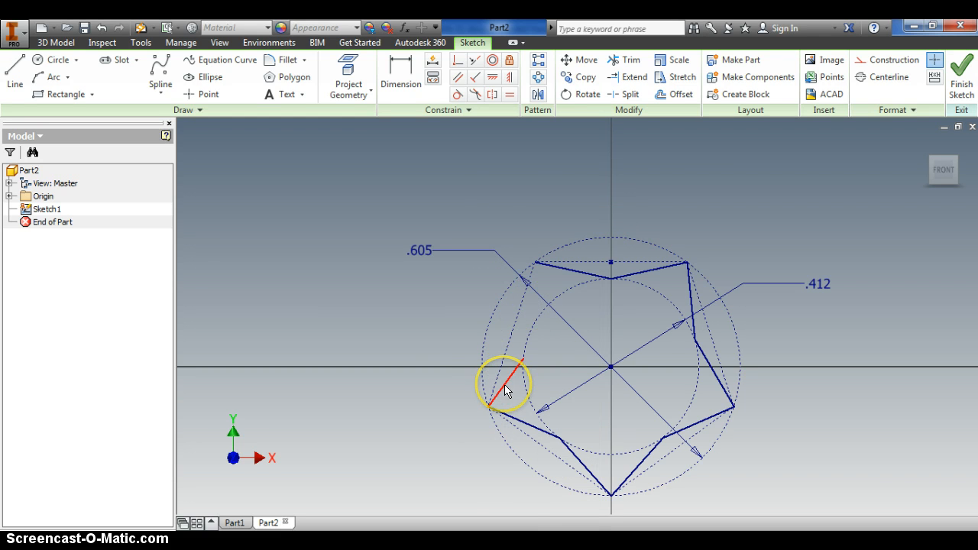
# Redraw two lines from the pentagon's lower-left vertex to its upper-left vertex, meeting at a point on the .412 construction circle.
pyautogui.click(17, 77)
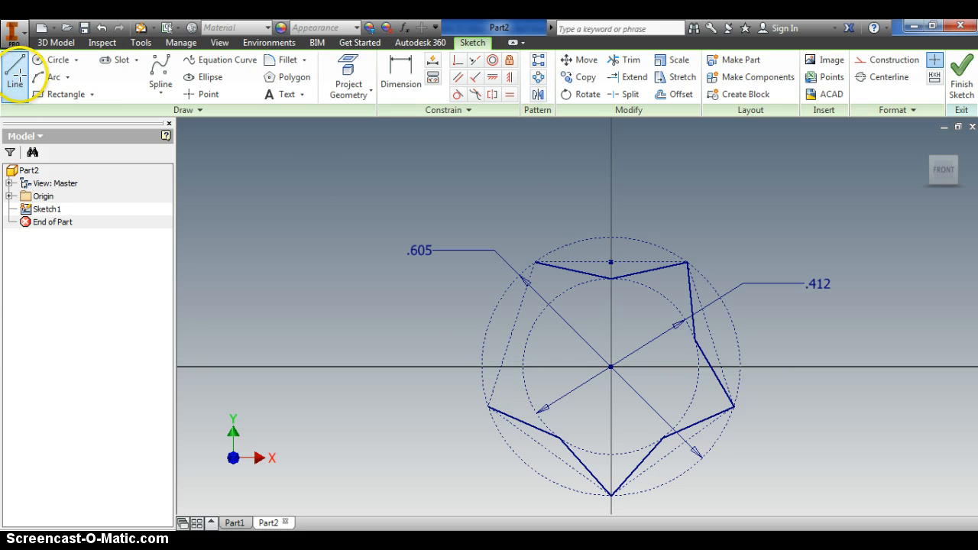
pyautogui.click(488, 405)
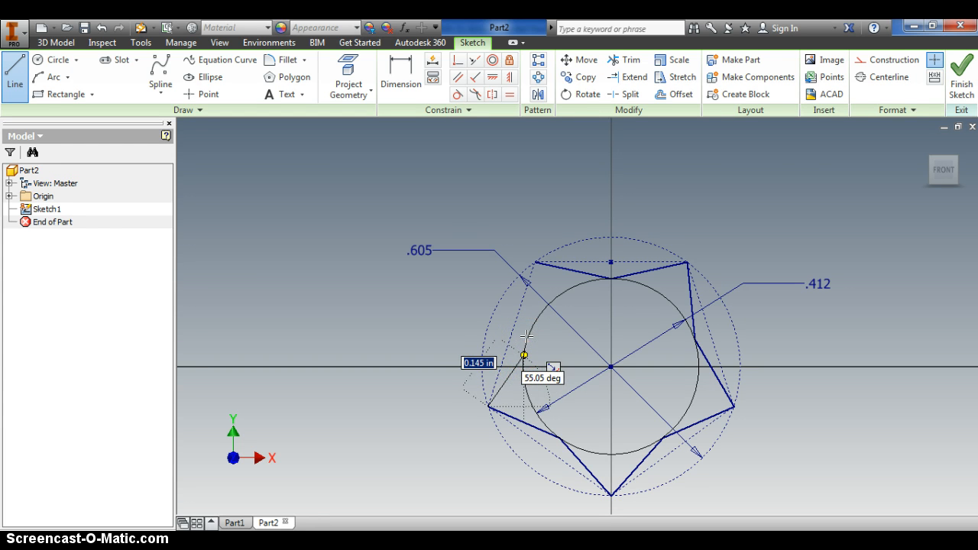
pyautogui.doubleClick(528, 336)
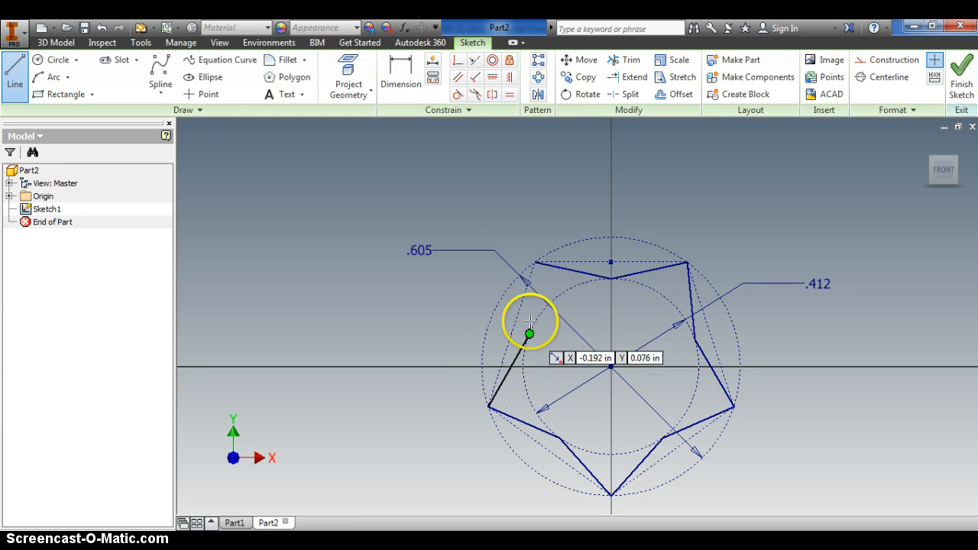
pyautogui.click(535, 262)
pyautogui.doubleClick(529, 334)
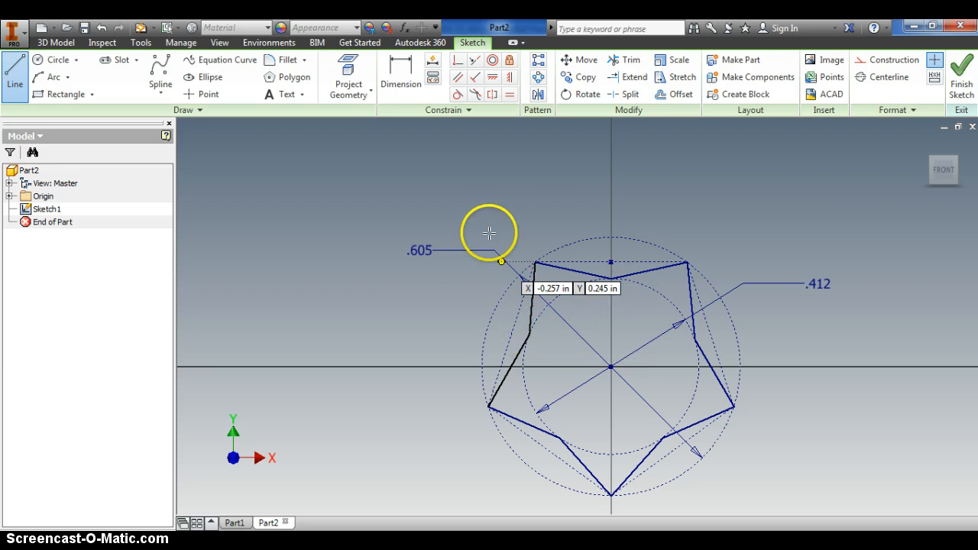
# Make the two edges at the star's upper-left tip equal, and try an Equal constraint on the left-hand notch's edges.
pyautogui.click(508, 94)
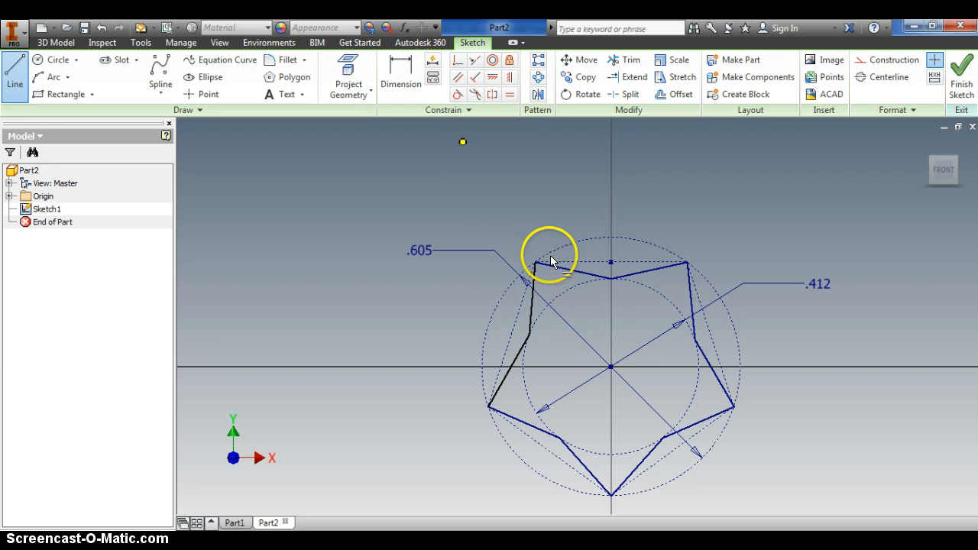
pyautogui.click(550, 265)
pyautogui.click(532, 280)
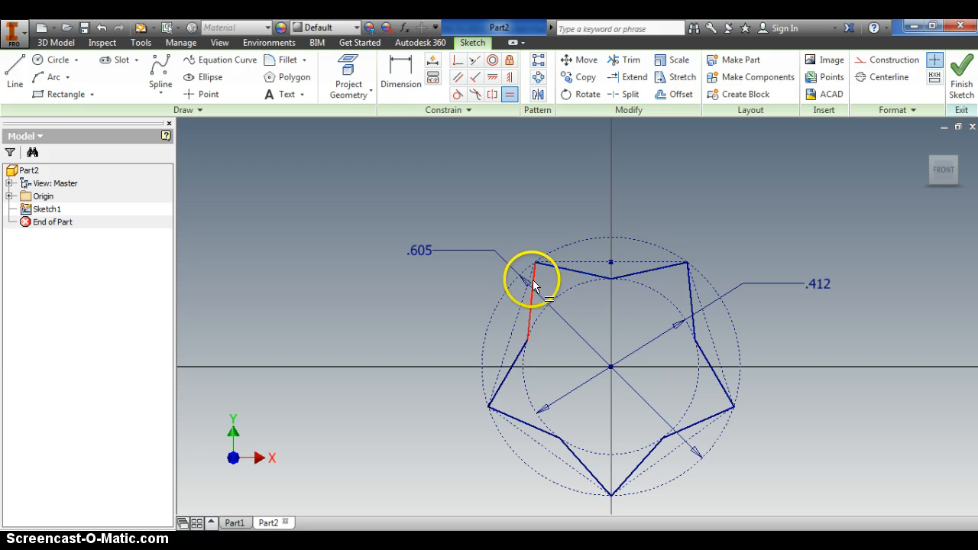
pyautogui.click(532, 287)
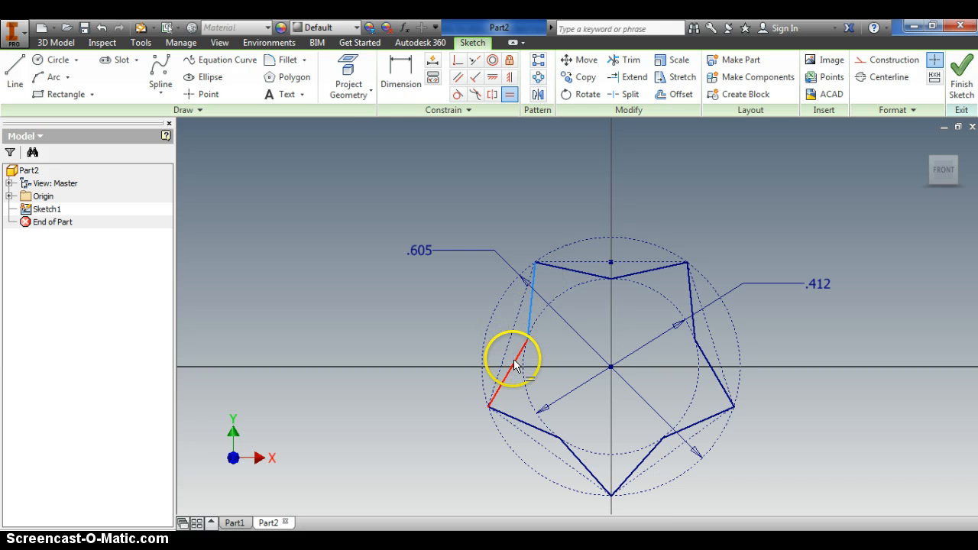
pyautogui.click(511, 357)
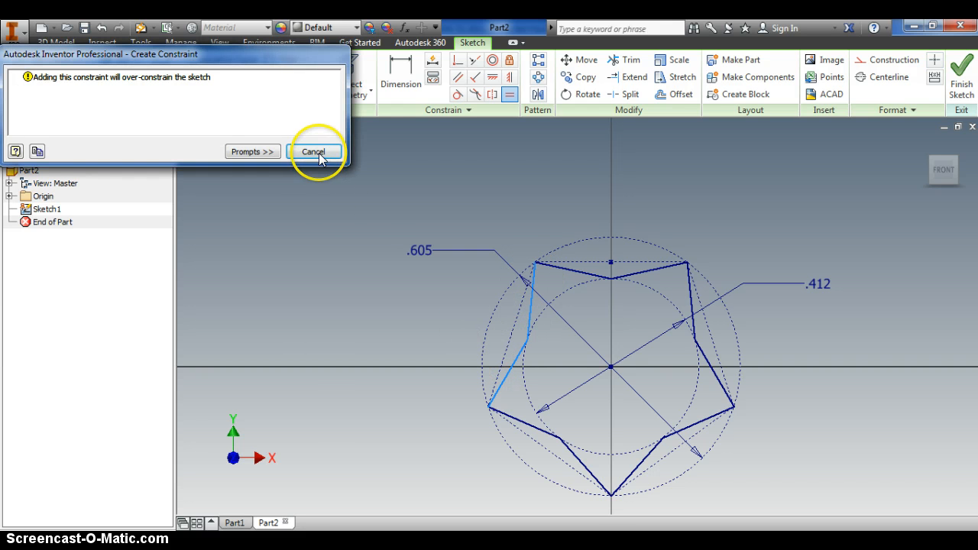
pyautogui.click(318, 152)
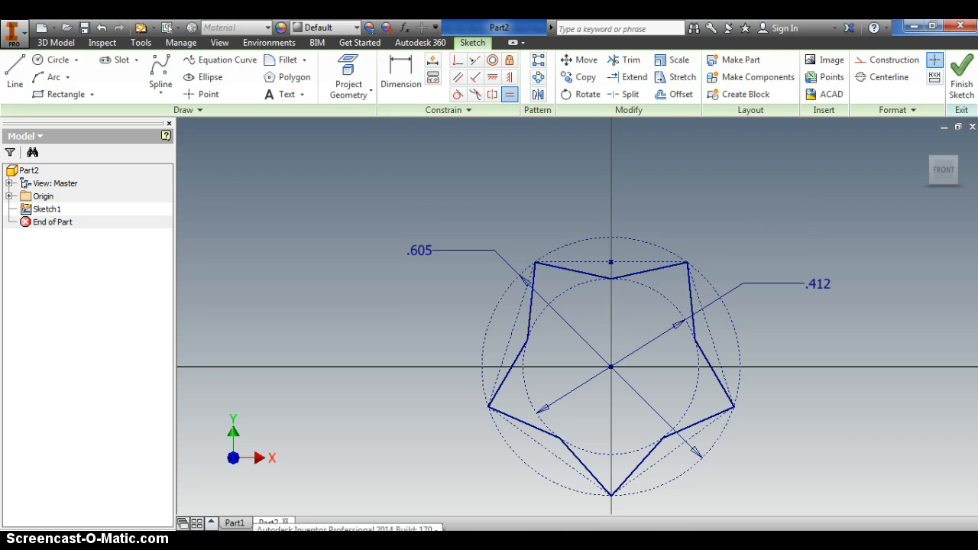
# Switch to the Word document to examine the reference drawing of the plate with the star cutout.
pyautogui.hotkey('alt', 'Tab')
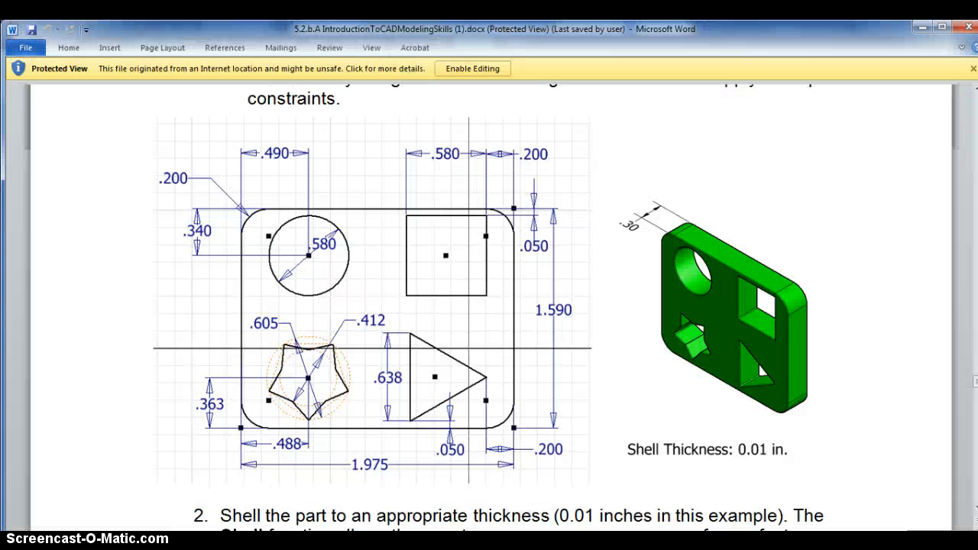